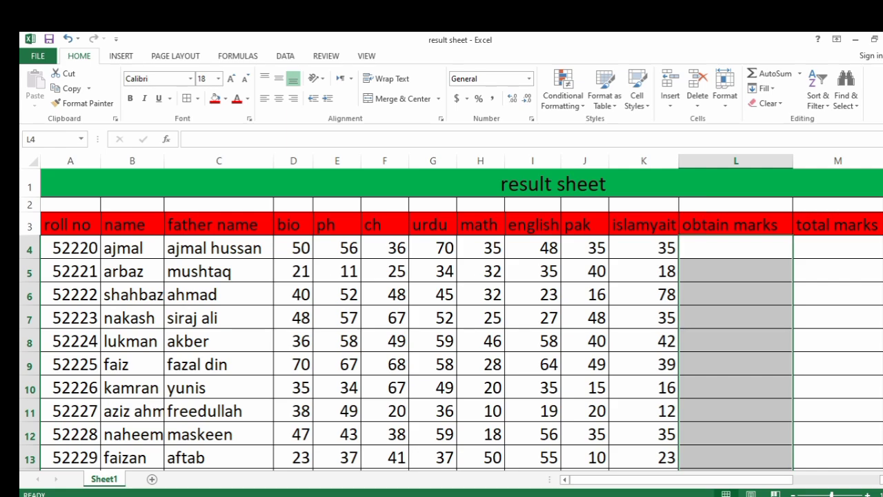
Total each student's marks with =SUM(D4:K4) in L4 and fill it down to L13 (365 to 276)
key("BackSpace")
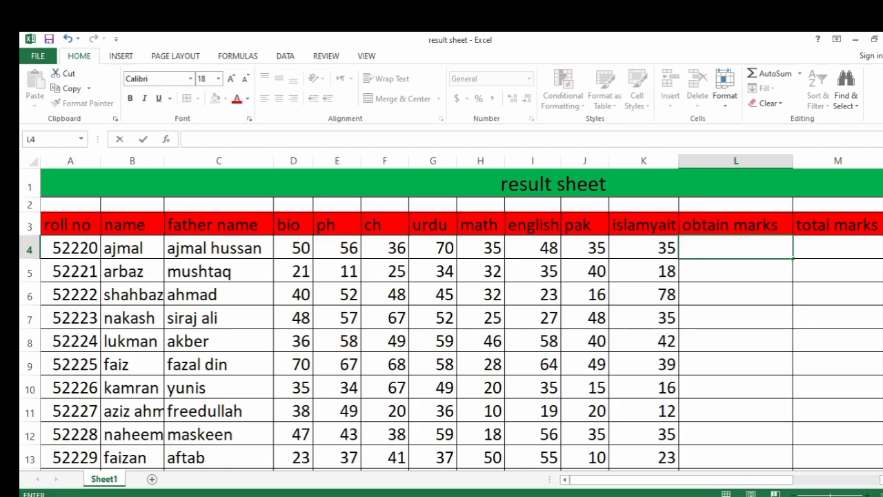
type("=")
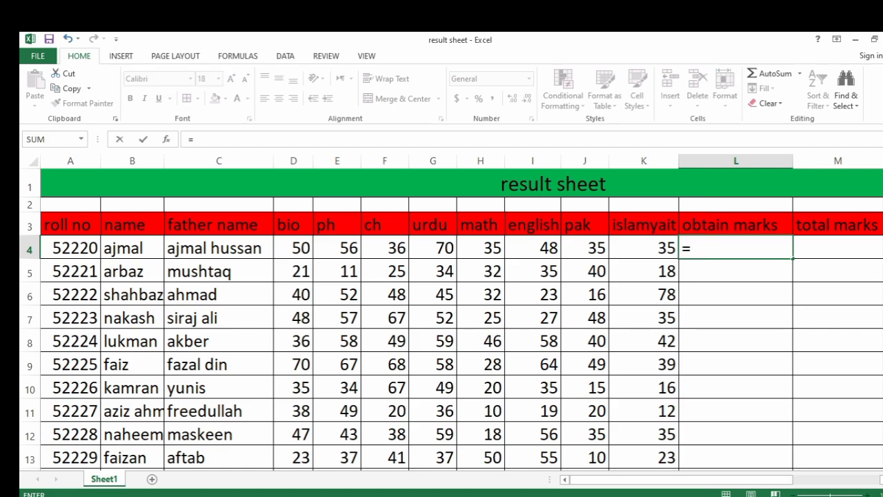
type("sum")
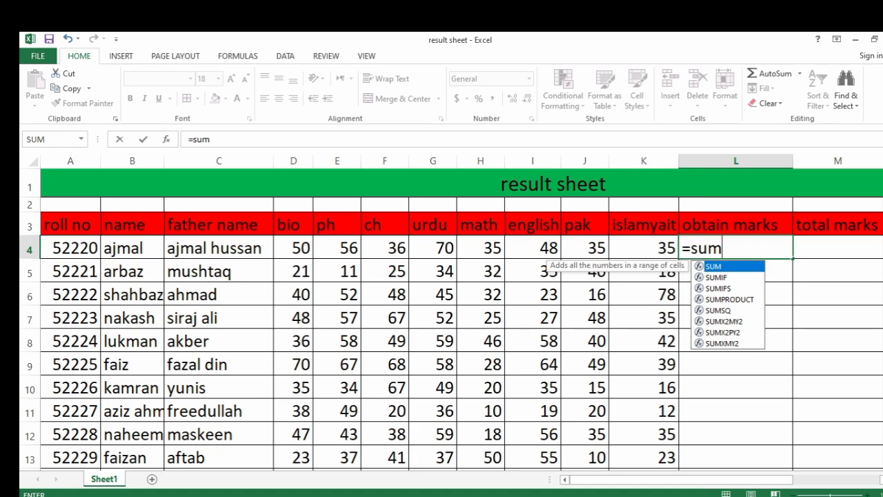
key("Tab")
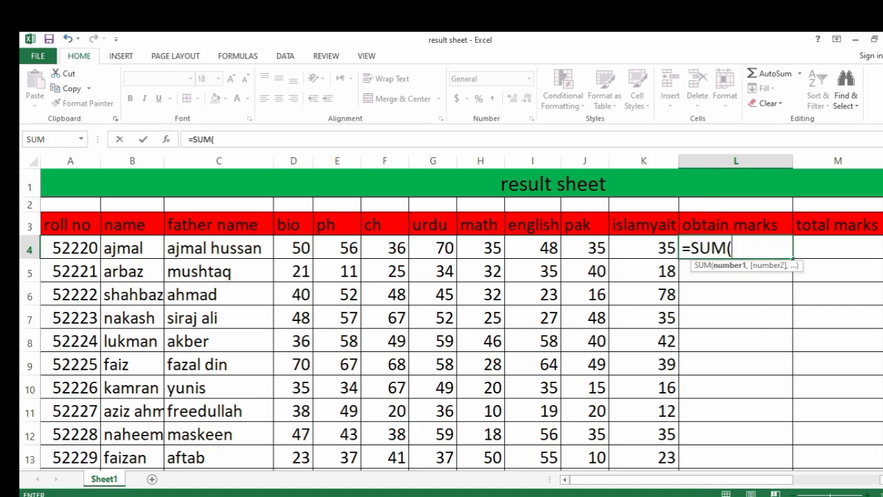
left_click_drag(296, 248, 673, 250)
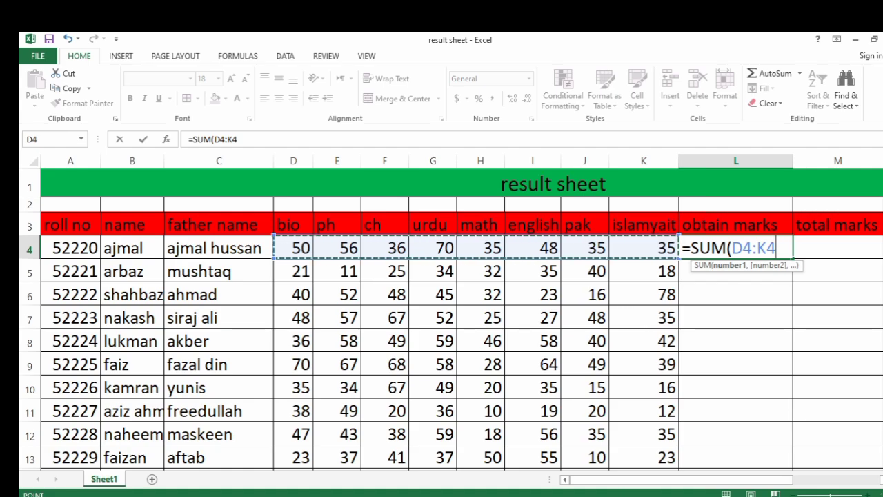
key("Return")
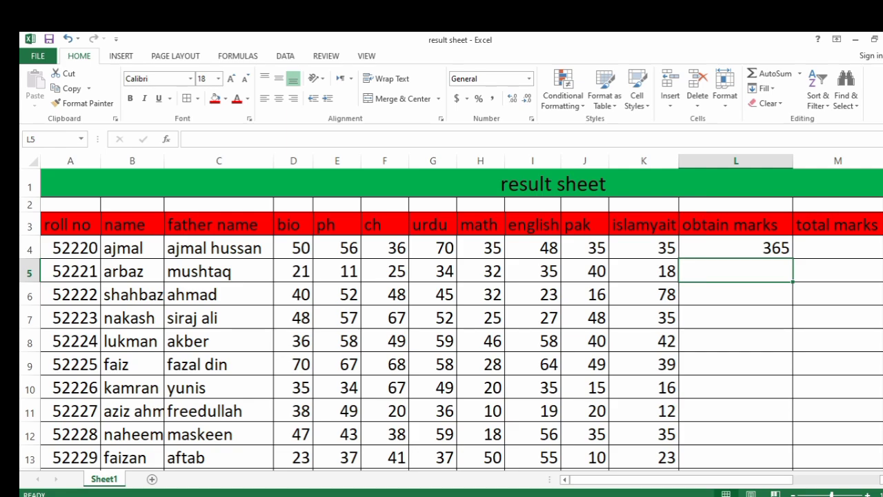
key("Up")
key("Down")
key("Up")
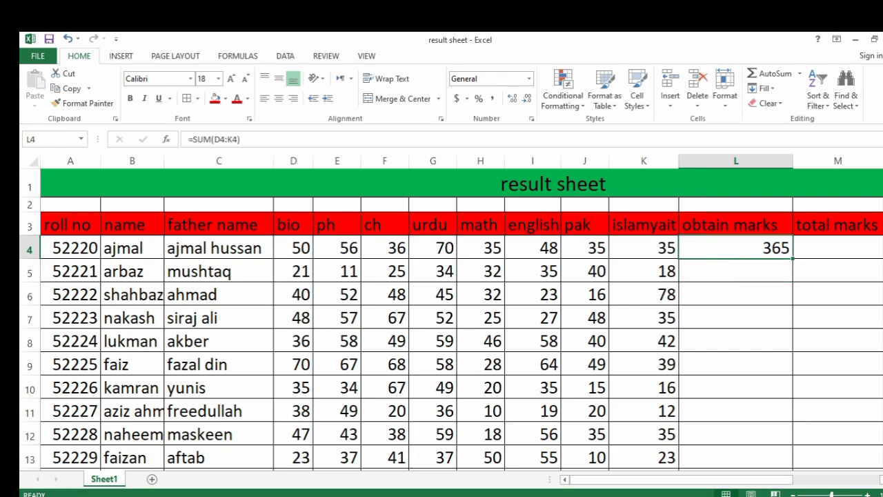
left_click_drag(793, 259, 792, 466)
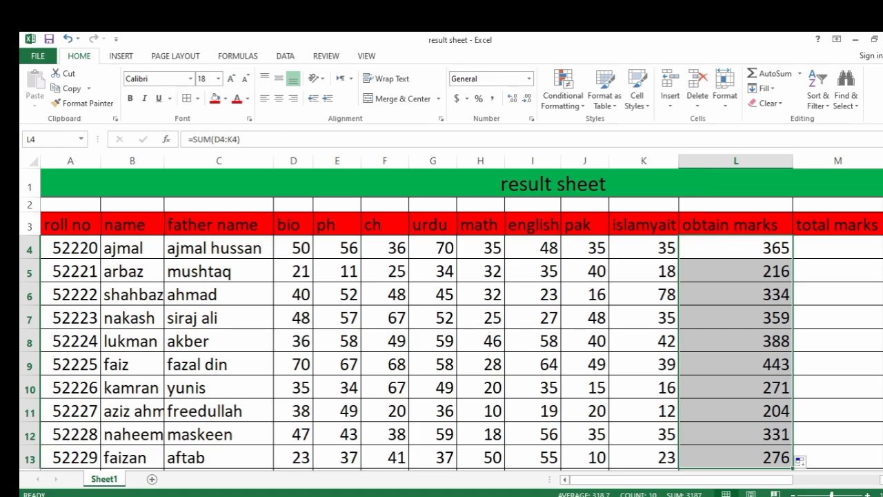
Enter 550 as the total marks in M4 and fill it down to M13
left_click(838, 248)
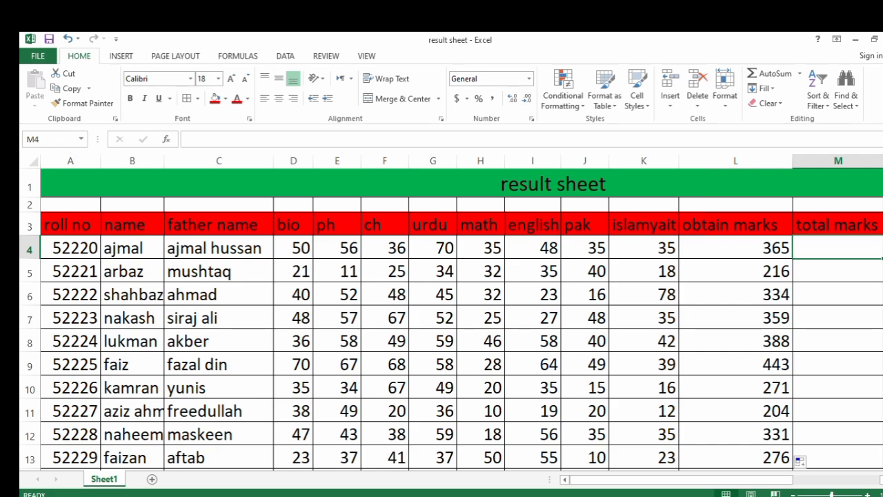
type("550")
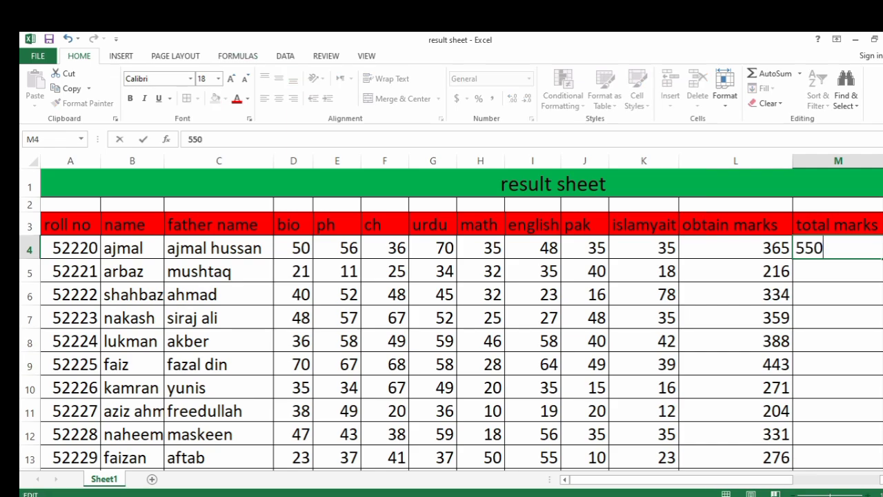
left_click_drag(882, 259, 759, 407)
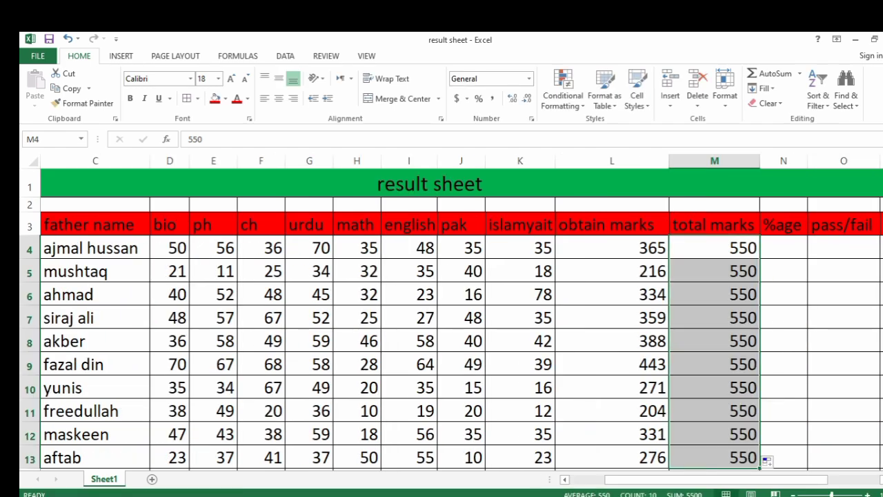
left_click(784, 248)
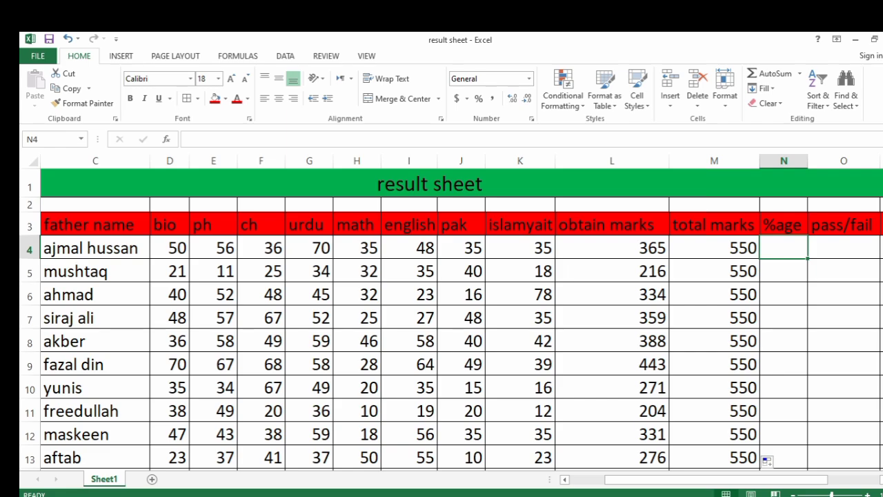
Enter =L4/M4*100 in N4 to get the first student's percentage of 66.4
double_click(784, 247)
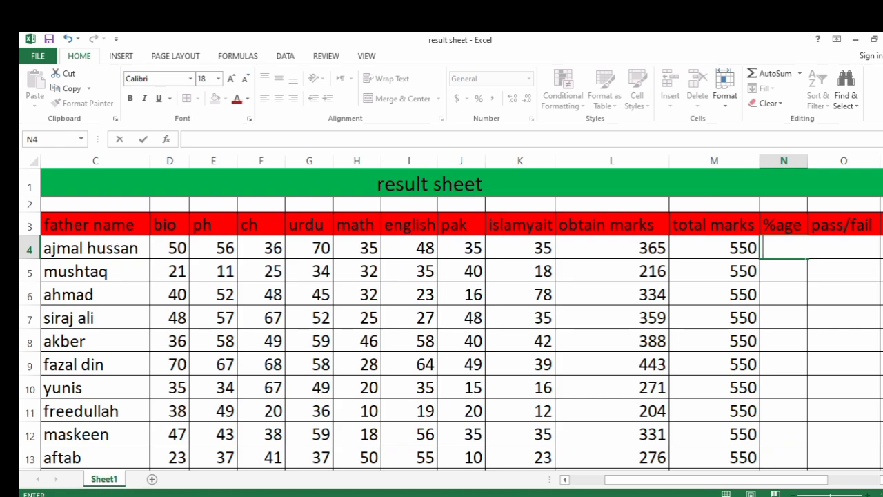
type("=")
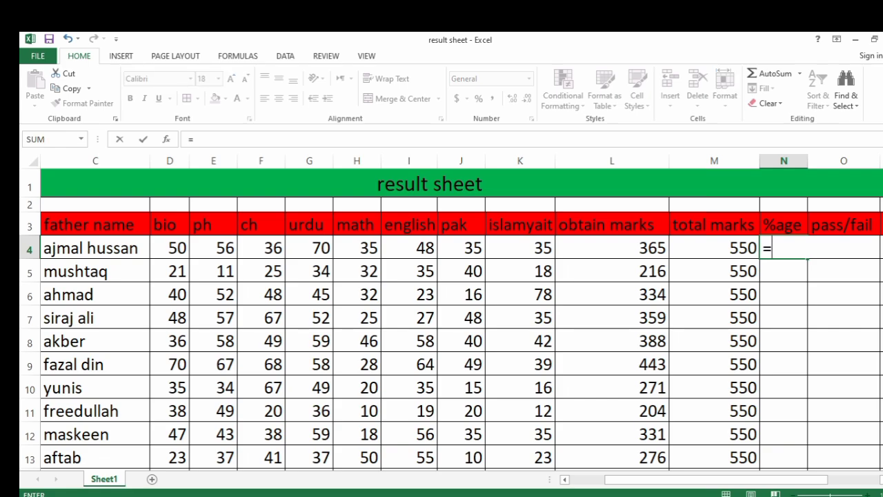
left_click(612, 248)
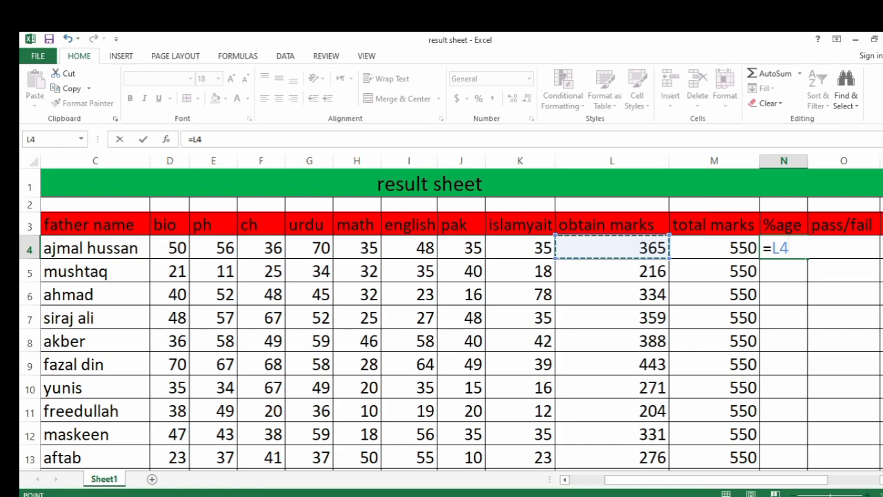
type("/")
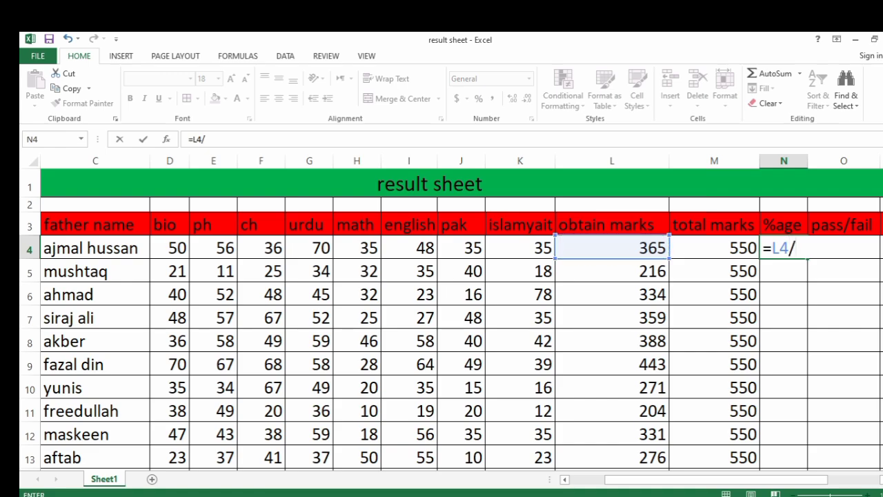
left_click(715, 247)
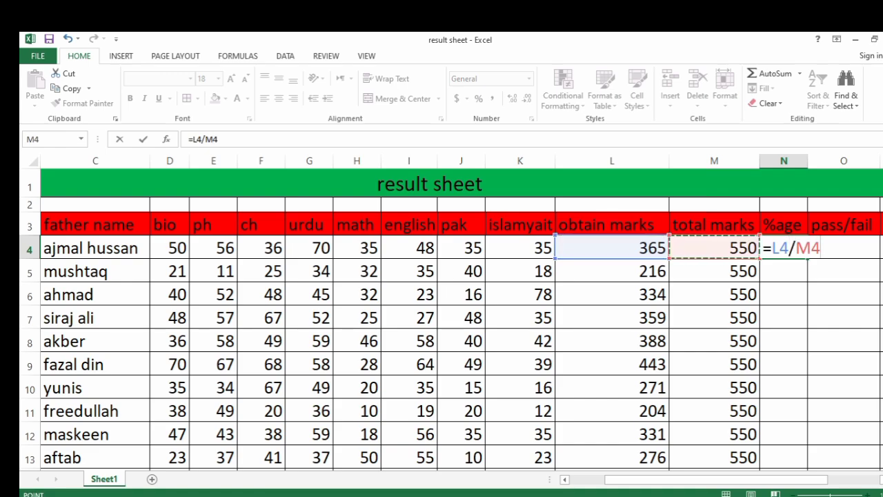
type("*")
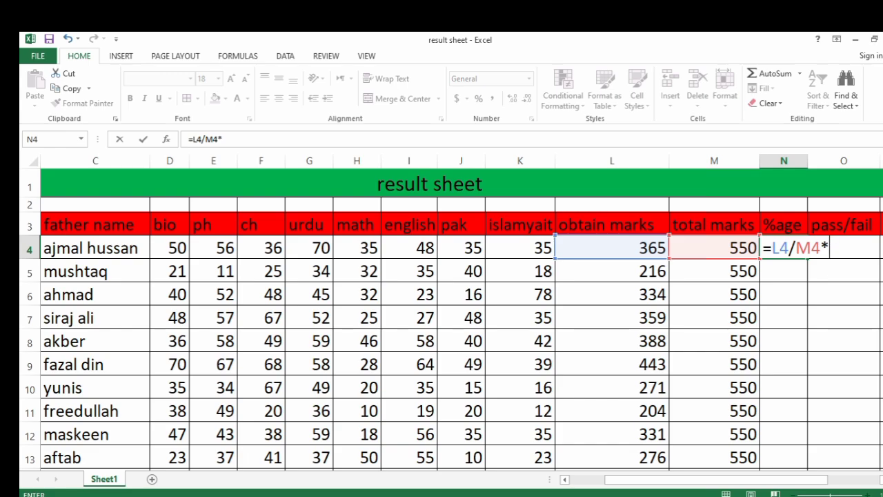
type("100")
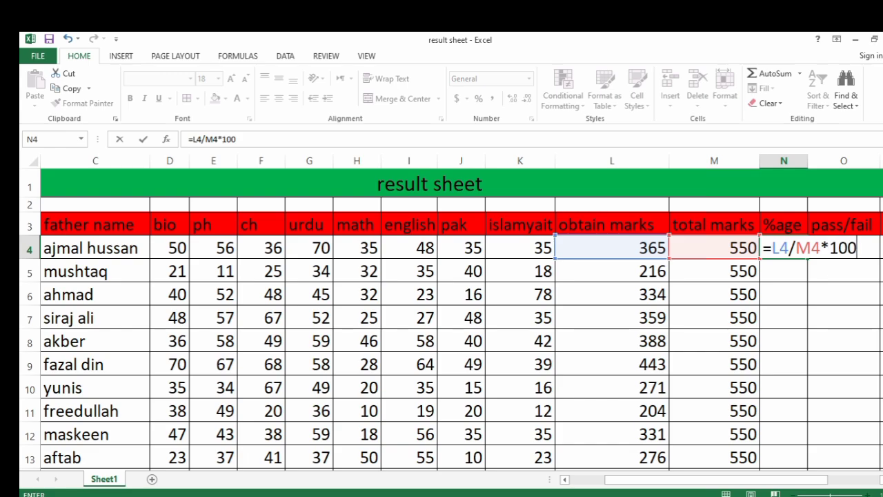
key("Return")
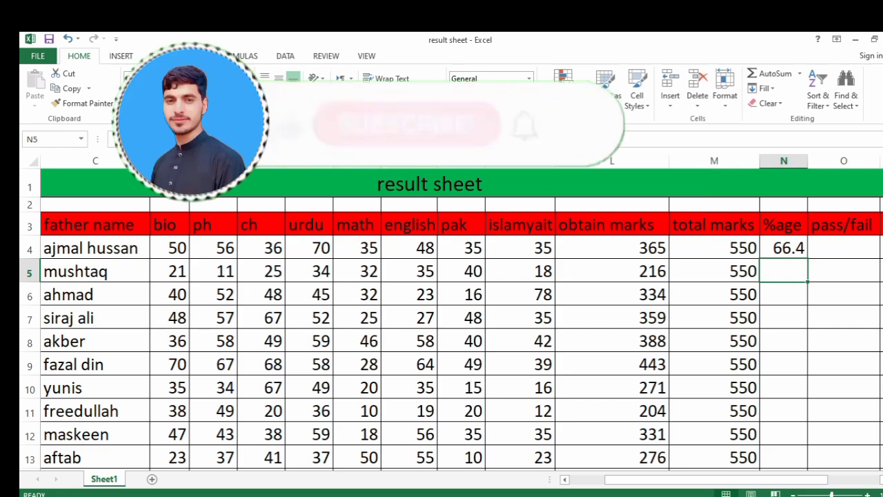
Fill the percentage formula down to N13 and select the range N4:N13
left_click(784, 248)
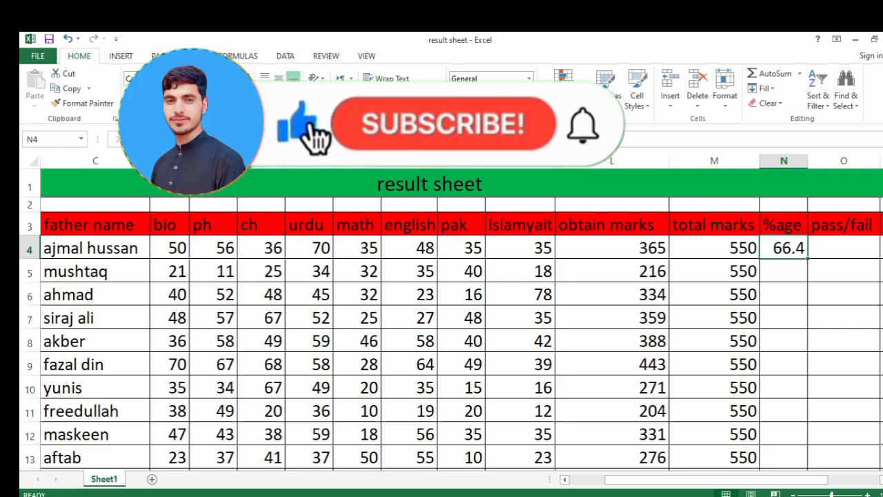
left_click_drag(807, 259, 786, 458)
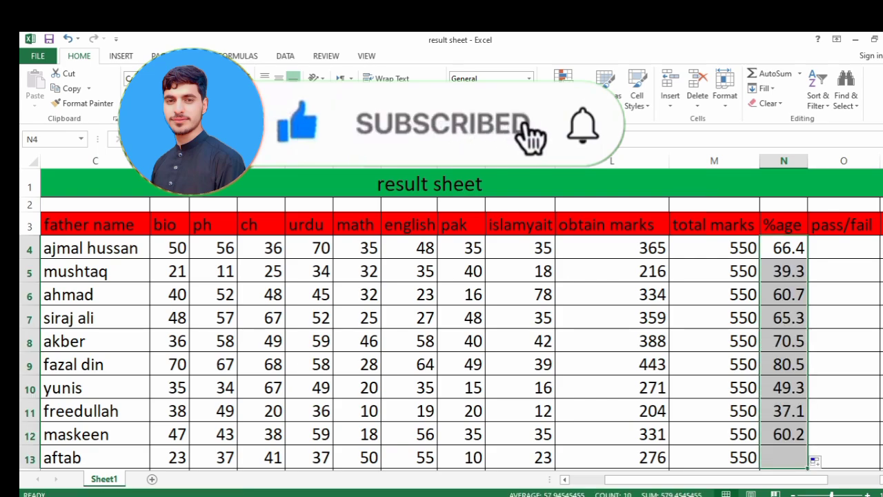
scroll(441, 318, "down", 2)
scroll(442, 317, "up", 2)
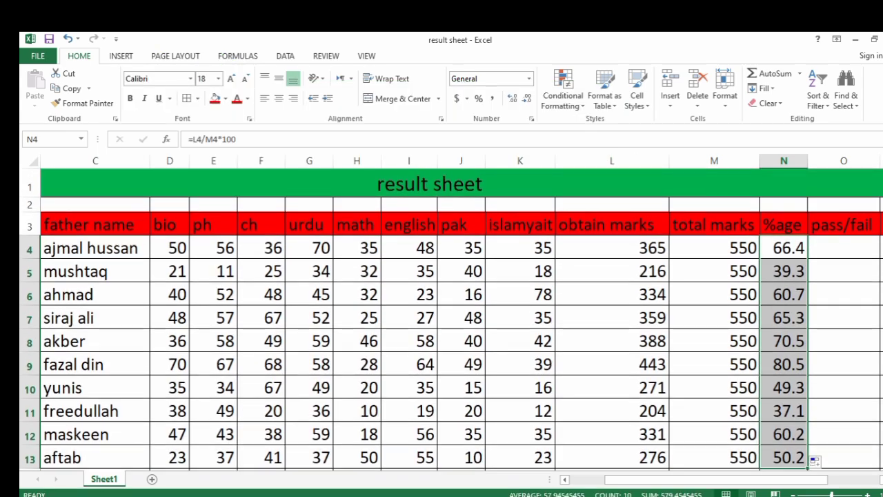
scroll(442, 317, "down", 1)
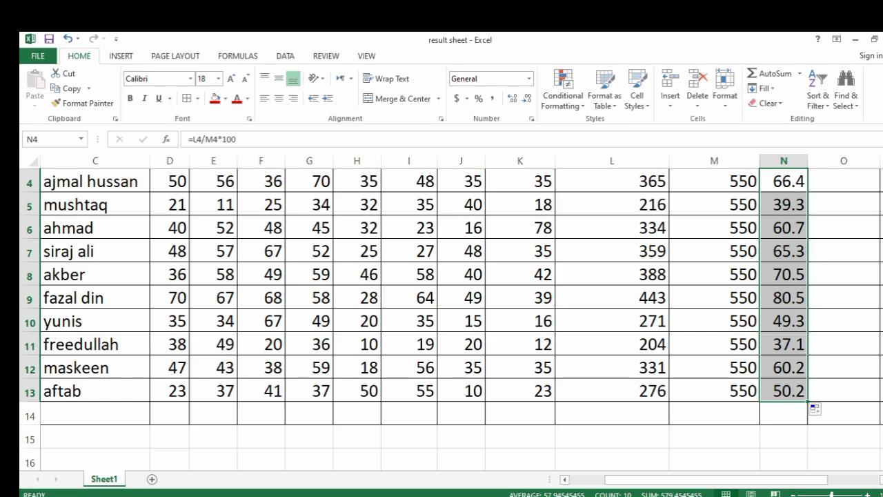
scroll(441, 317, "up", 1)
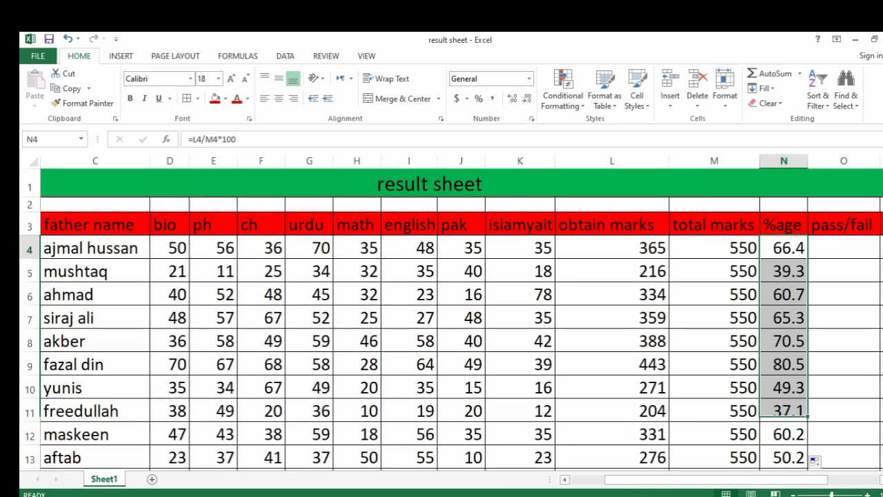
left_click_drag(784, 249, 784, 457)
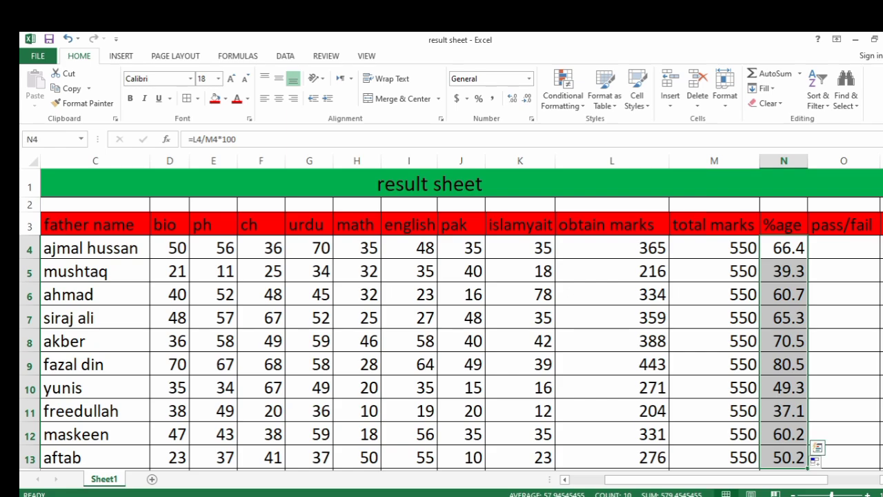
Clear the percentages and re-enter =L4/M4*100 in N4, fixing a mistyped operator
key("Delete")
left_click(784, 249)
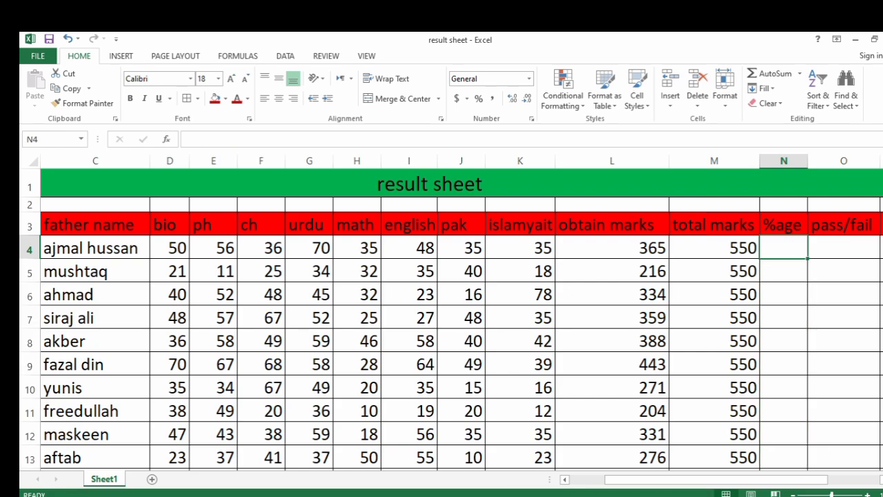
type("=")
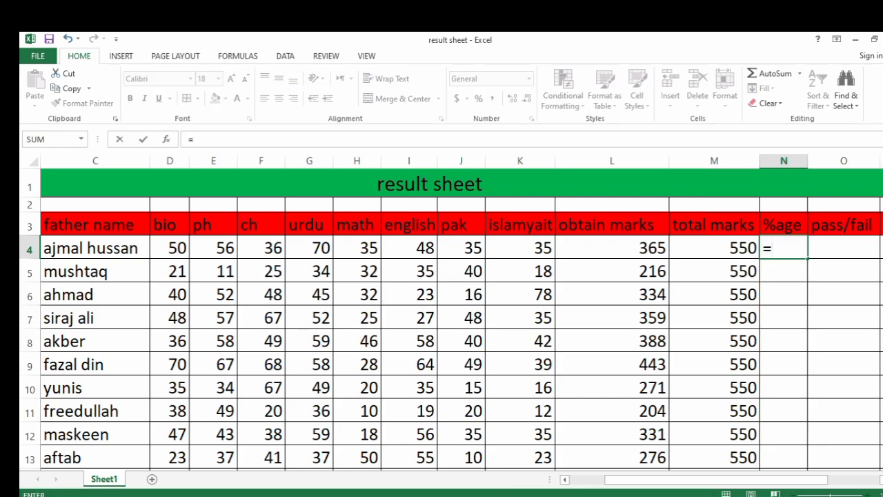
left_click(612, 248)
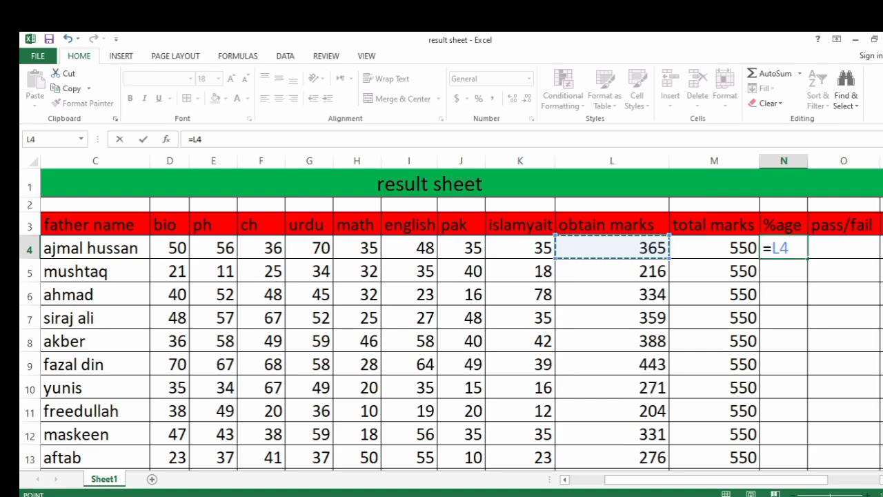
type("*/")
key("BackSpace")
key("BackSpace")
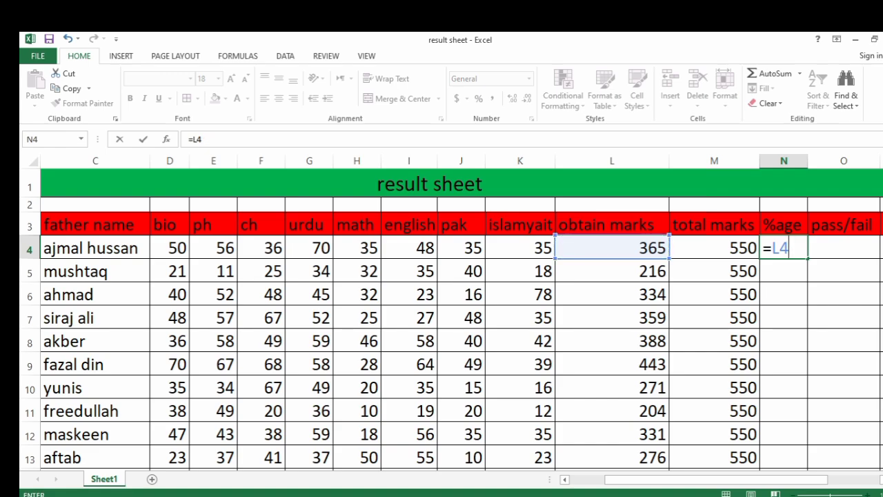
type("/")
key("Left")
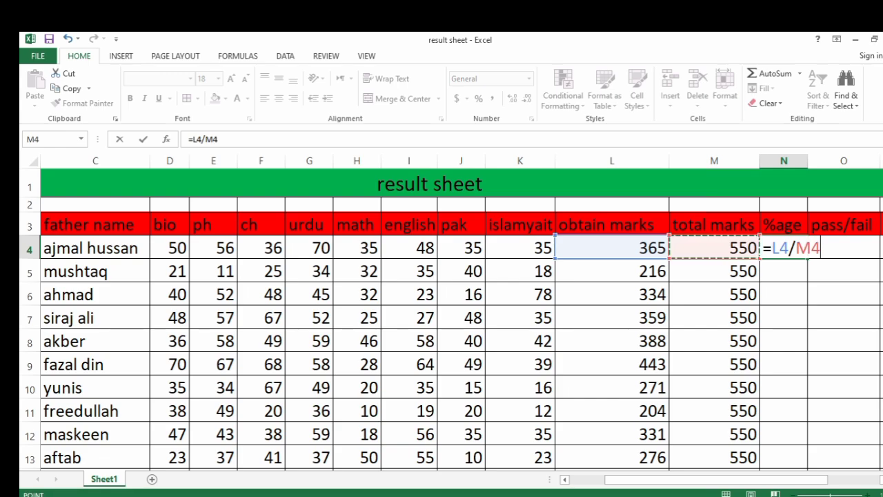
type("*100")
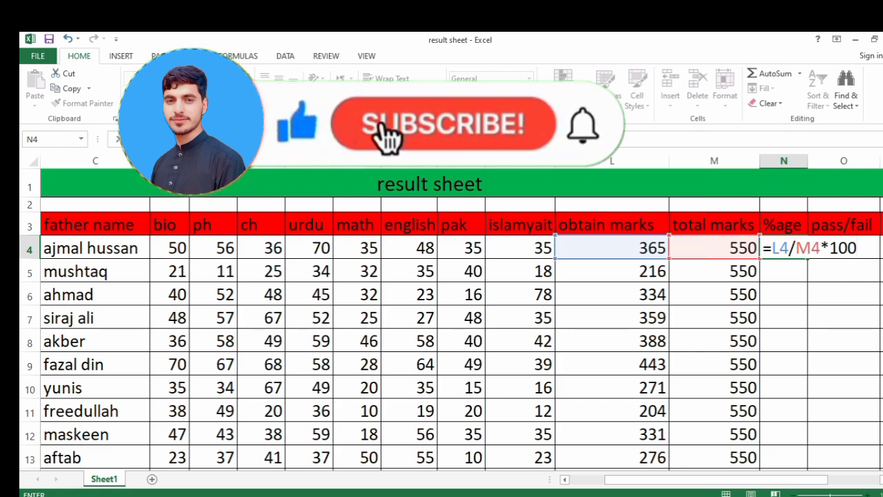
key("Return")
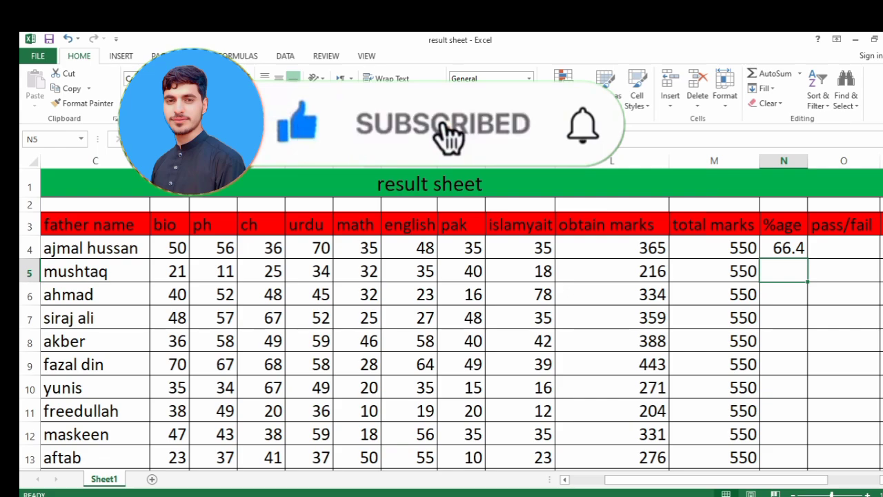
Copy the percentage formula down to N13, giving values from 37.1 to 80.5
left_click(784, 248)
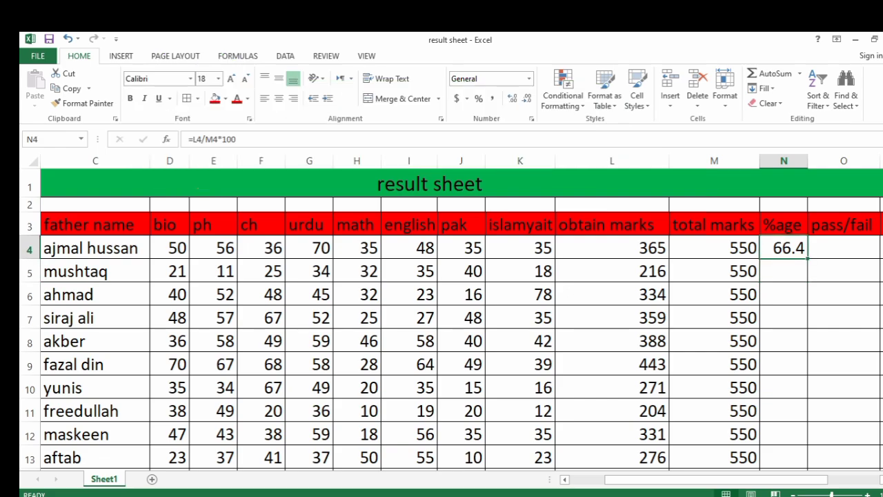
left_click_drag(807, 258, 804, 459)
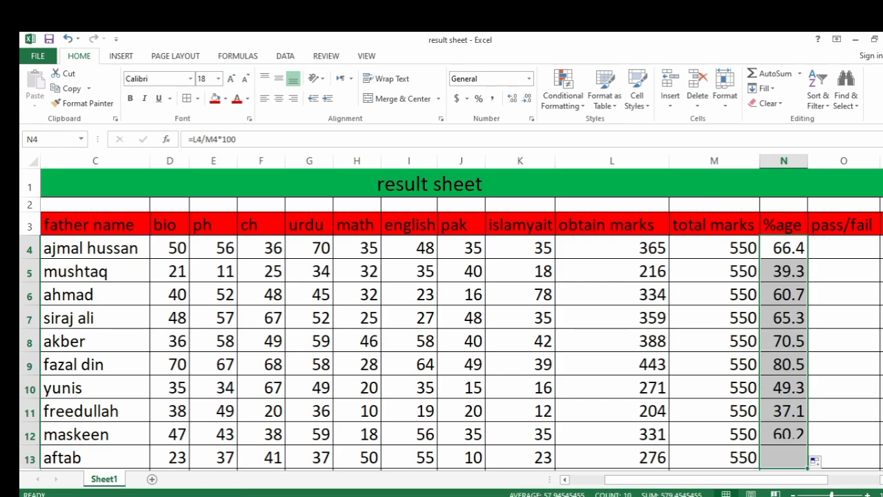
scroll(794, 414, "down", 2)
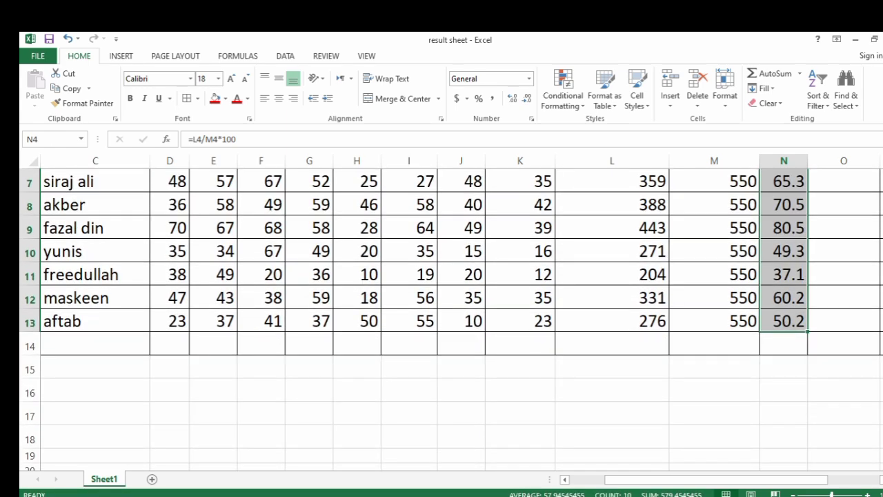
scroll(448, 311, "up", 2)
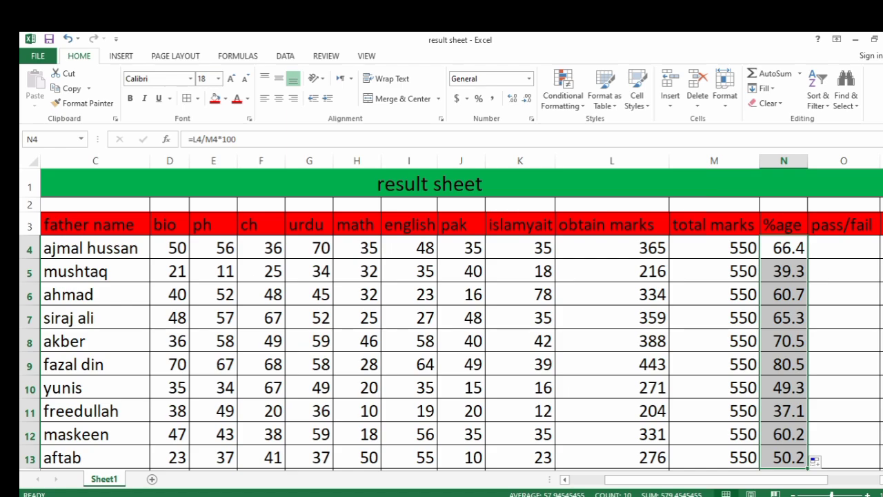
Enter =IF(N4>40,"pass","fail") in O4, which shows pass for the first student
left_click(843, 248)
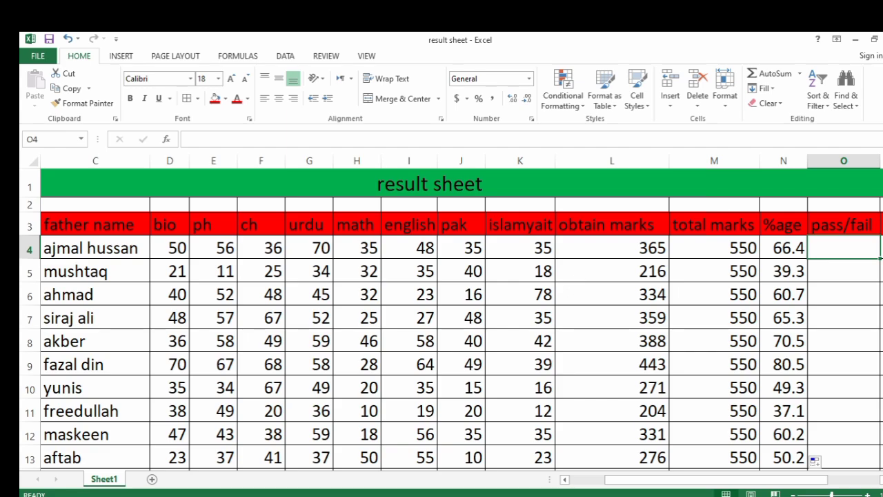
type("=i")
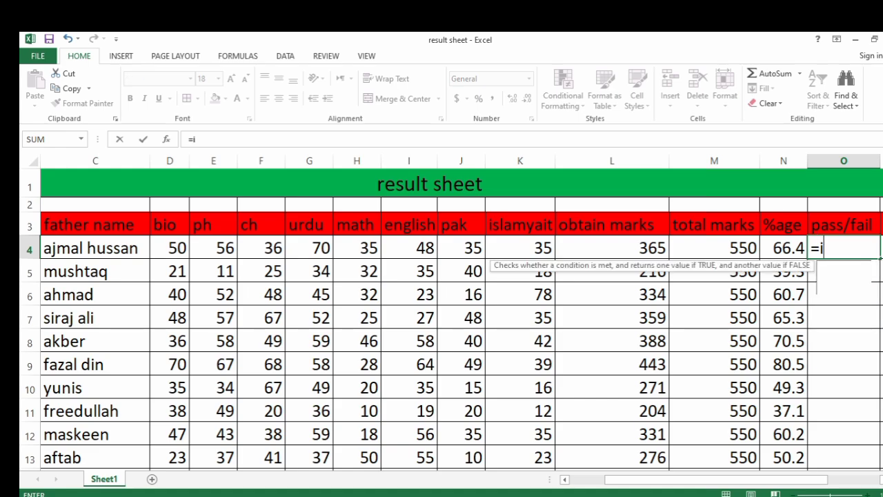
type("f(")
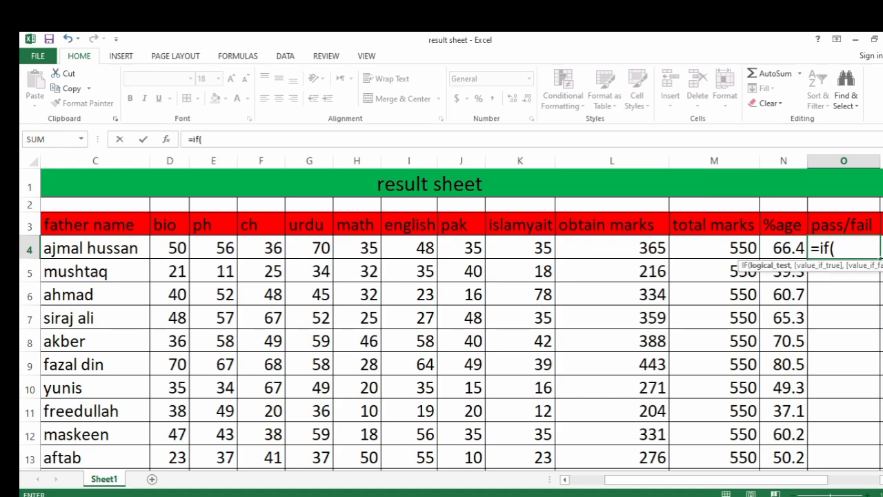
left_click(784, 248)
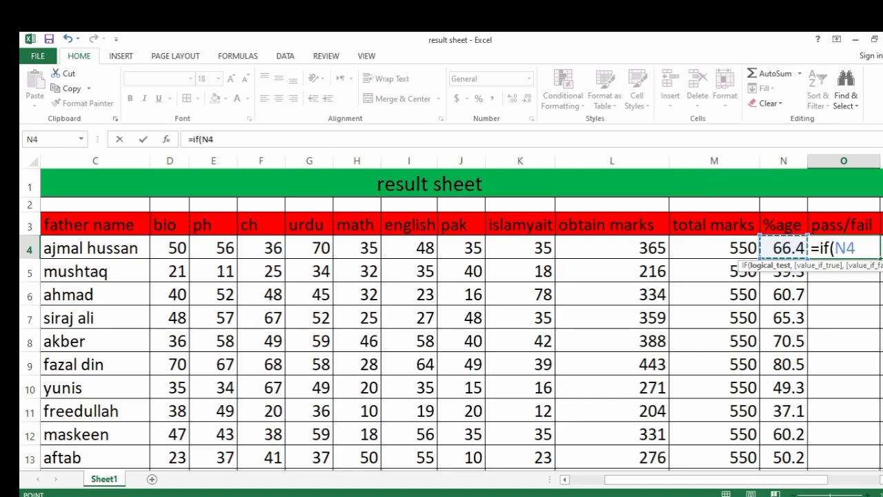
type(">")
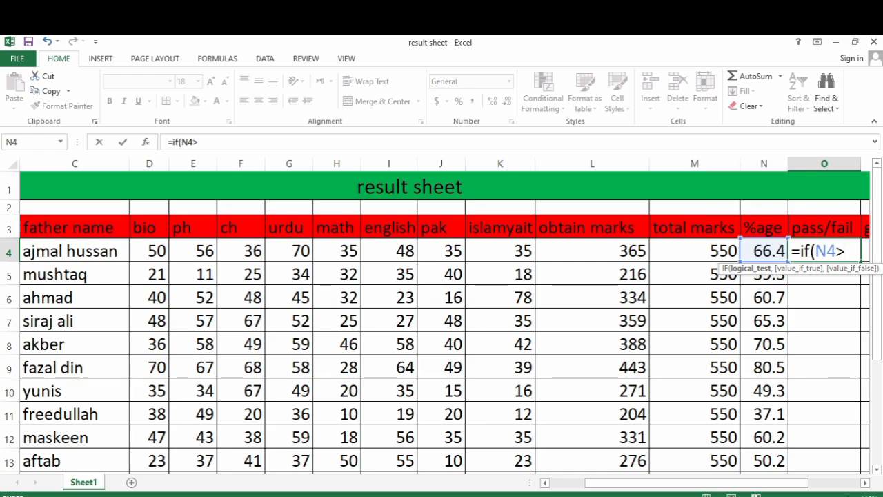
type("40,")
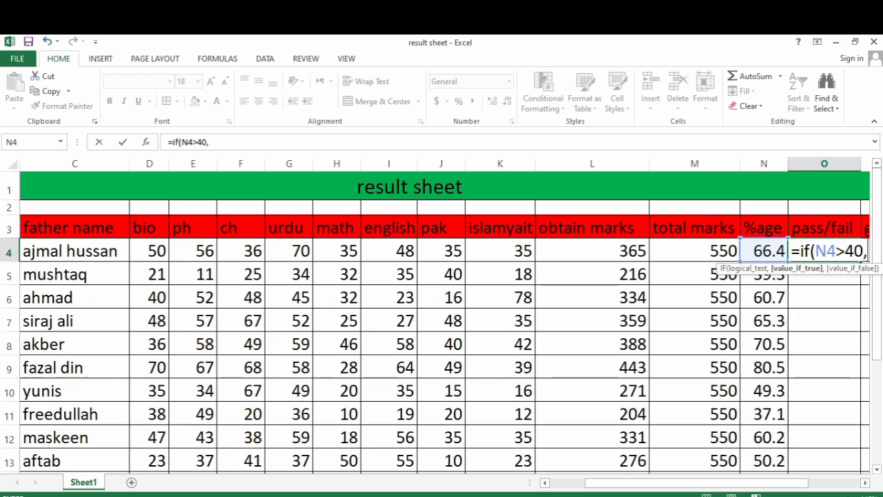
type("\"")
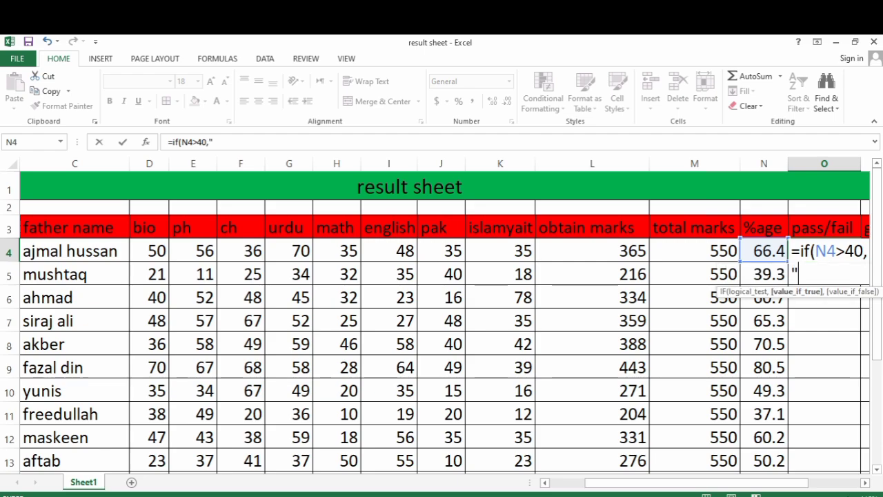
type("pass")
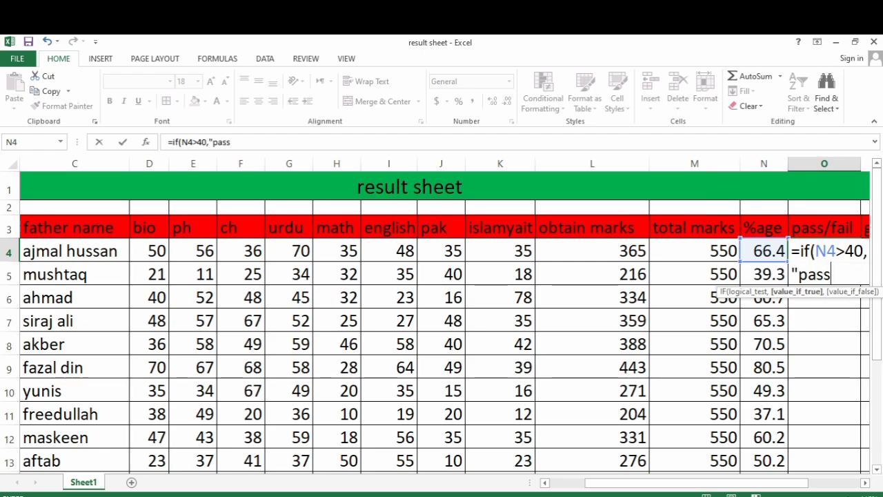
type("\",")
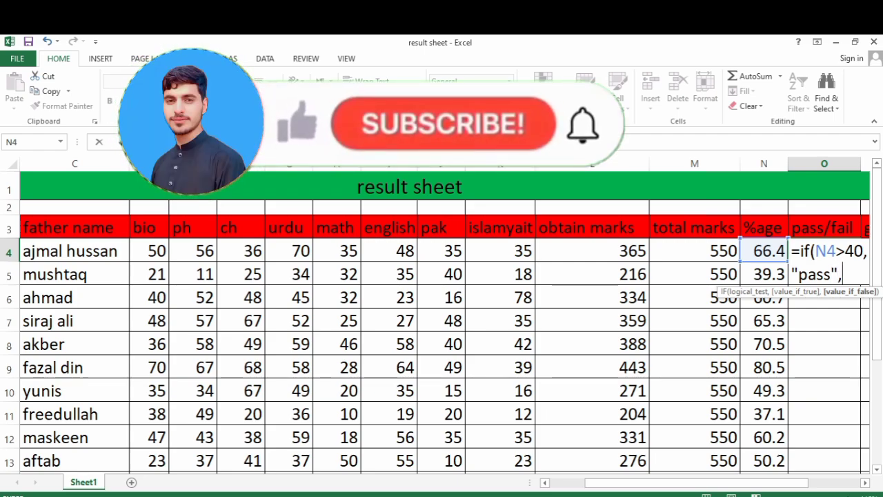
type("\"")
type("f")
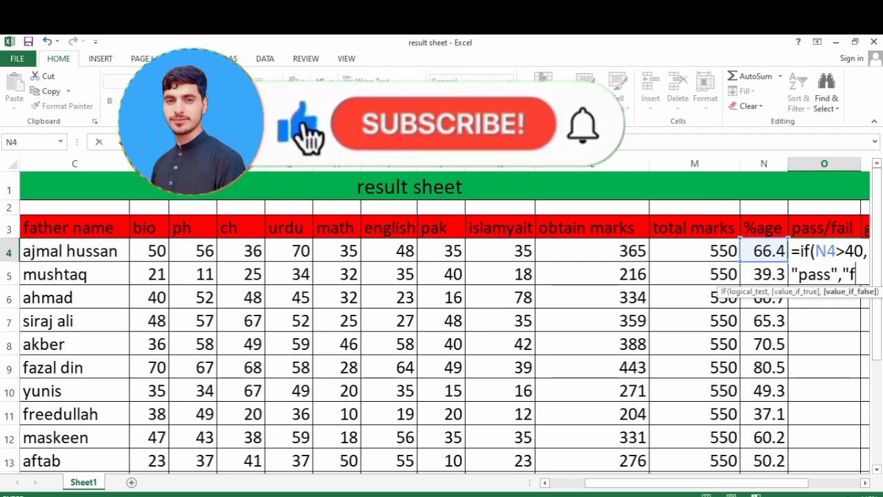
type("ail\"")
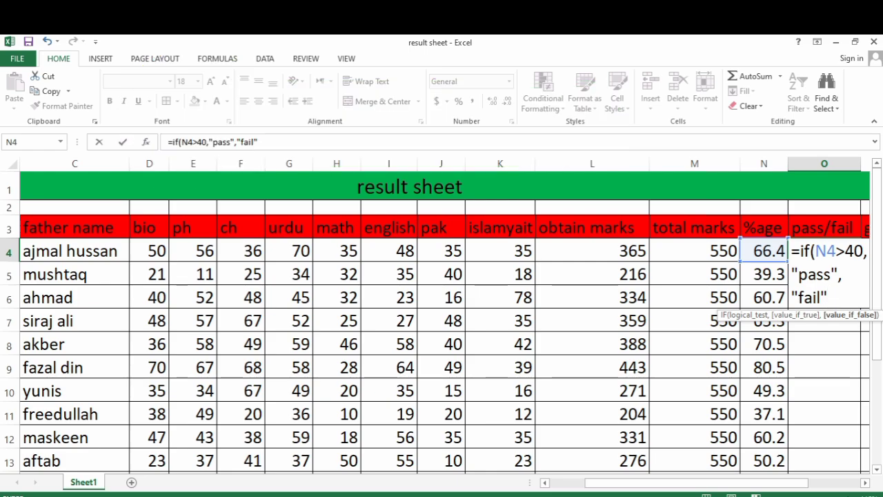
key("Return")
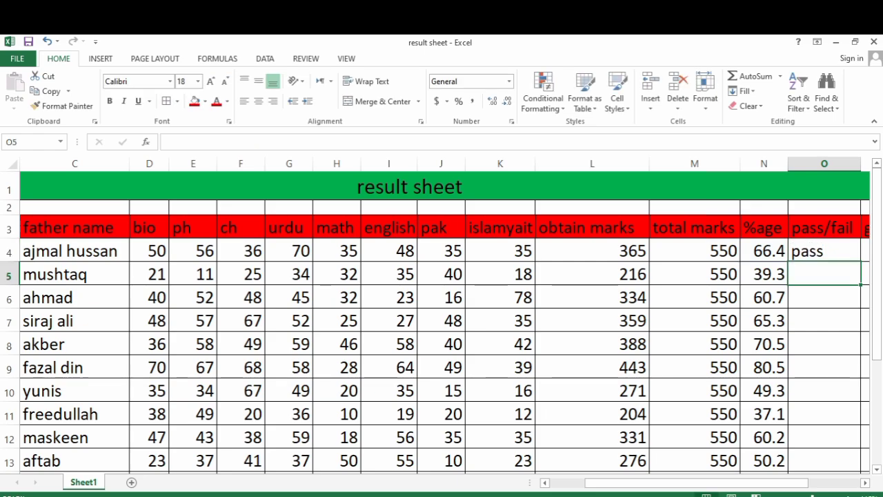
Fill O4's pass/fail formula down, then select O4 to O13 to clear it
left_click(824, 251)
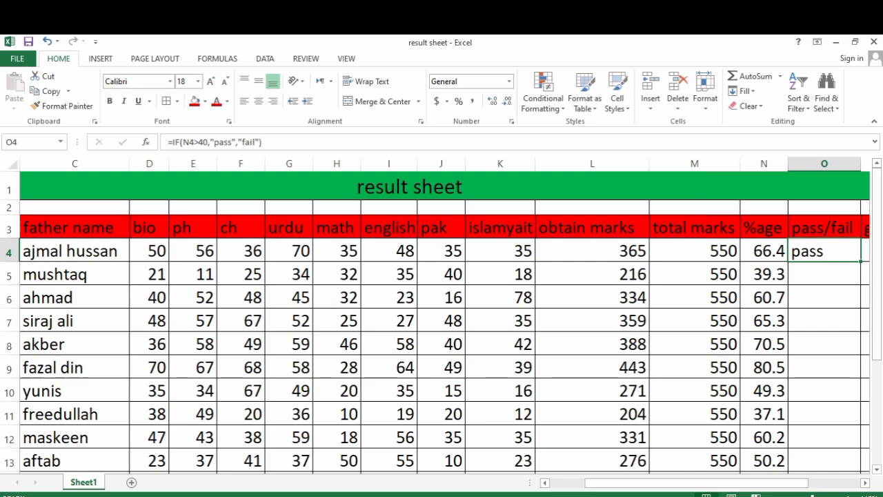
left_click_drag(861, 261, 612, 334)
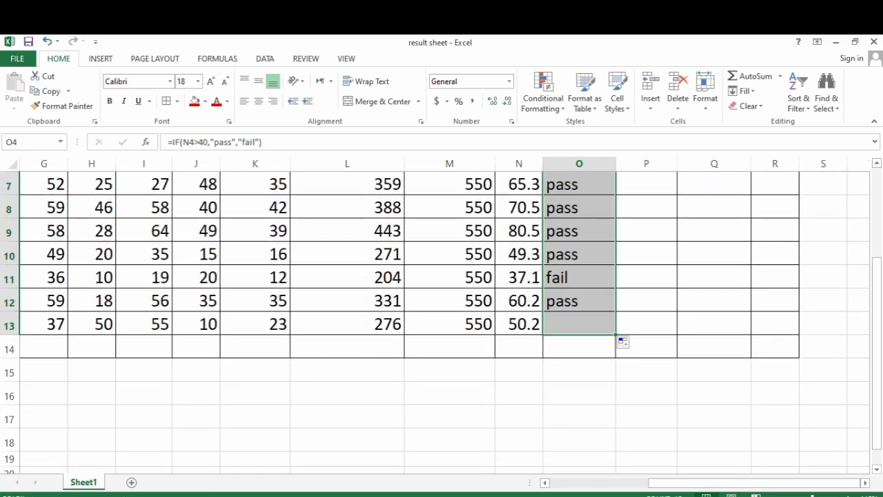
scroll(442, 310, "up", 2)
scroll(442, 311, "down", 1)
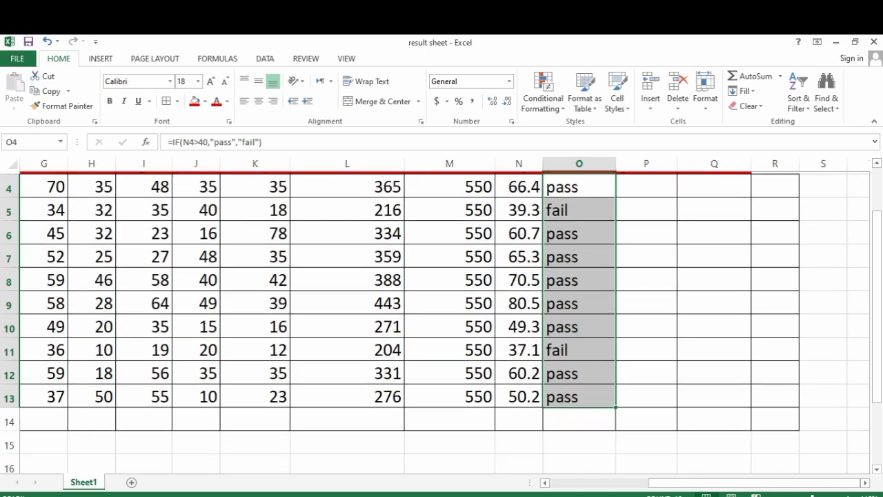
scroll(442, 310, "up", 1)
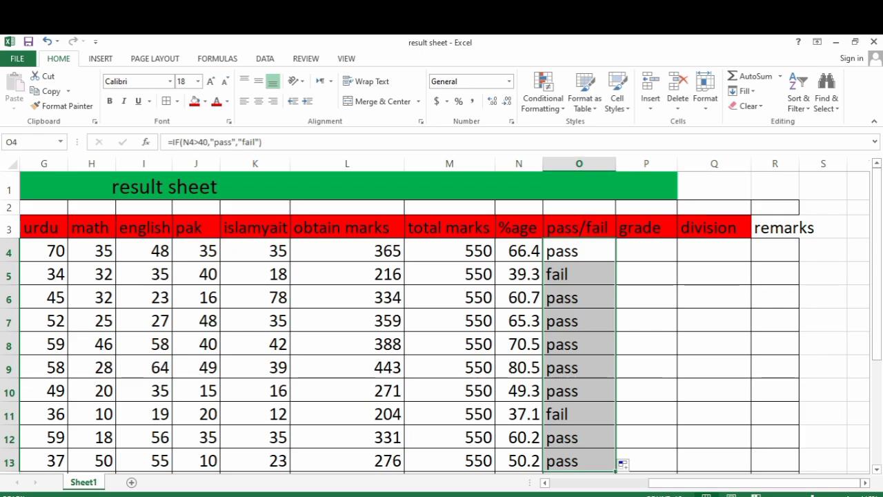
left_click_drag(580, 251, 580, 460)
Clear O4:O13 and re-enter =IF(N4>40,"pass","fail") in O4, fixing the 'fail' typo
key("Delete")
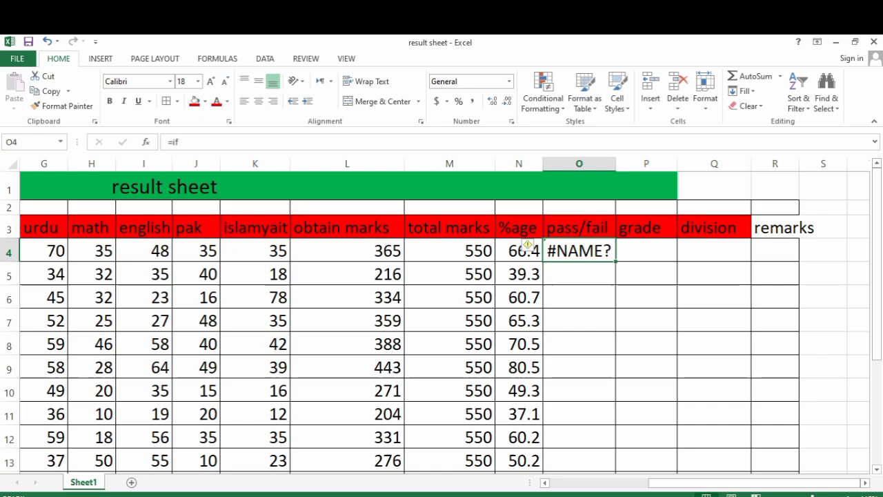
key("BackSpace")
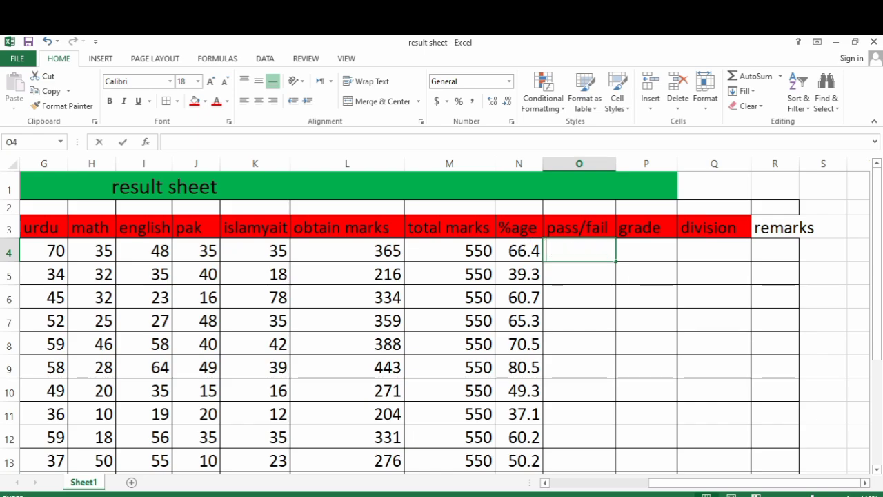
type("=if")
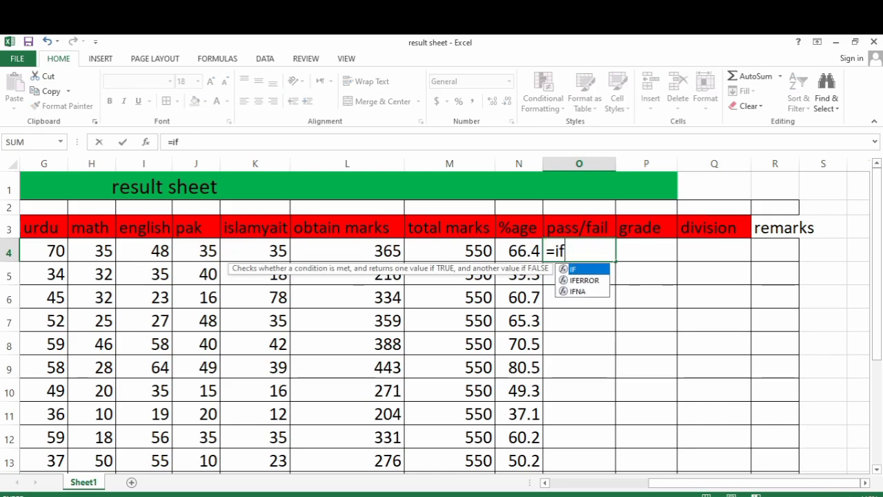
type("(")
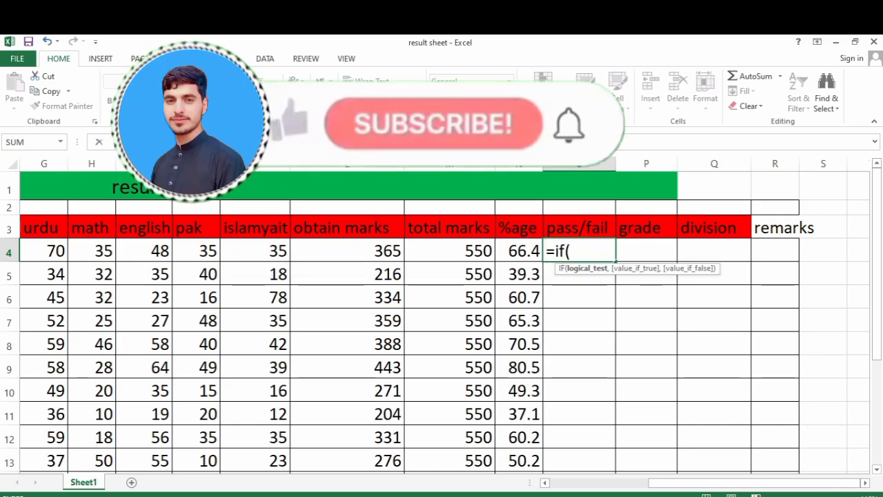
key("Left")
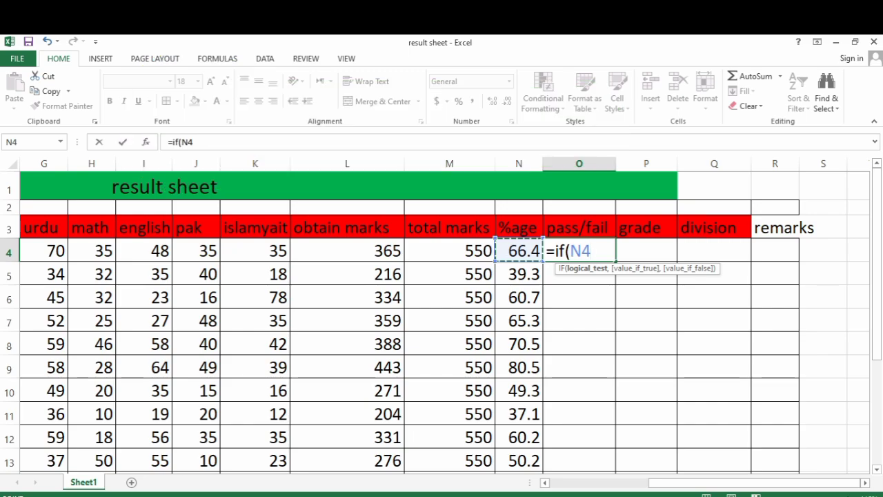
type(">")
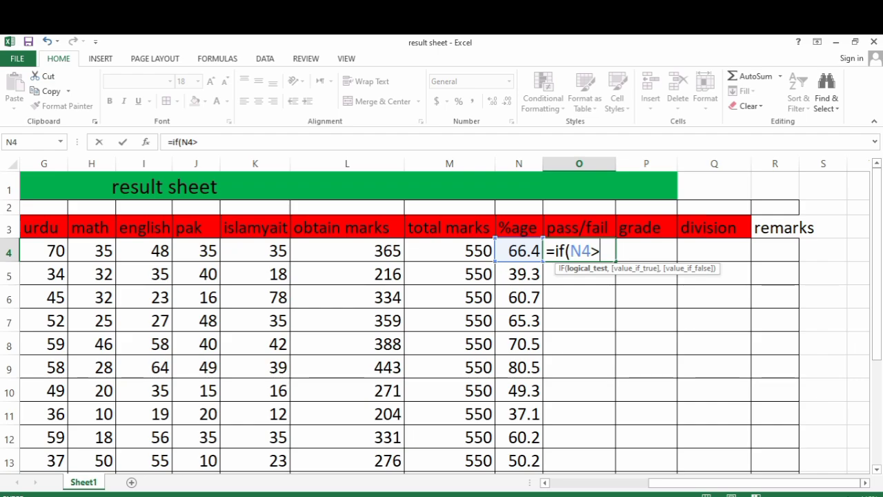
type("40")
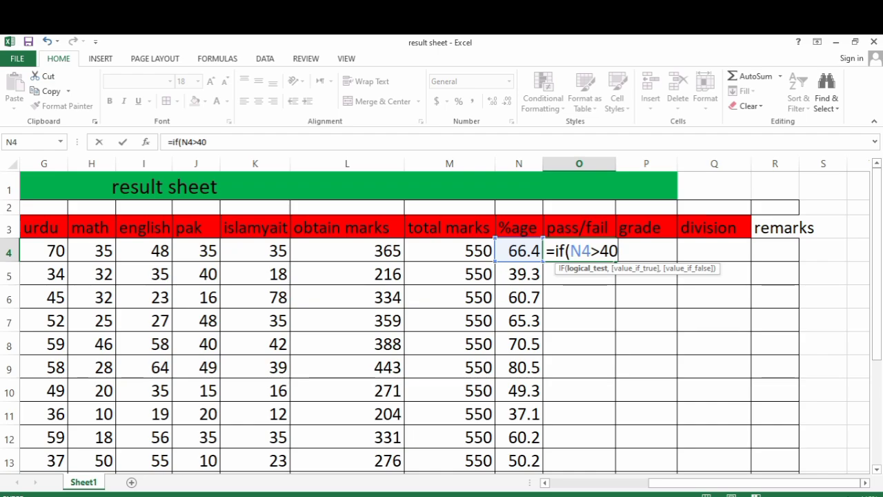
type(",")
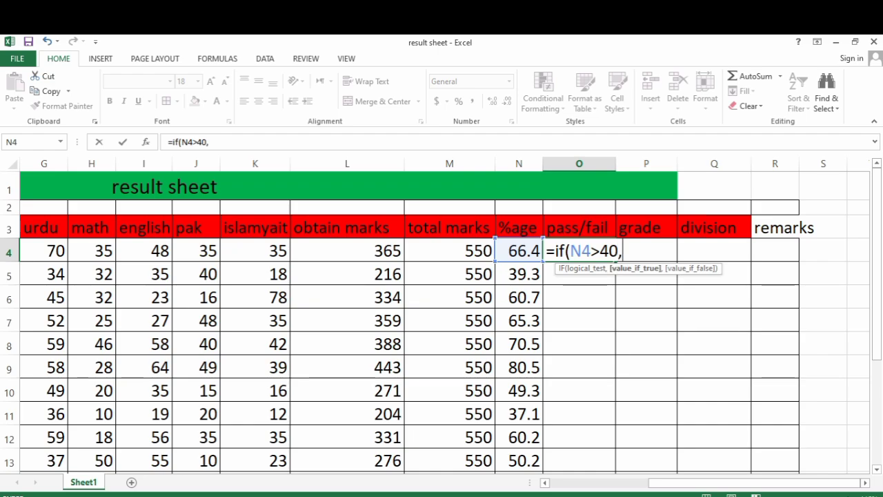
type("\"pass")
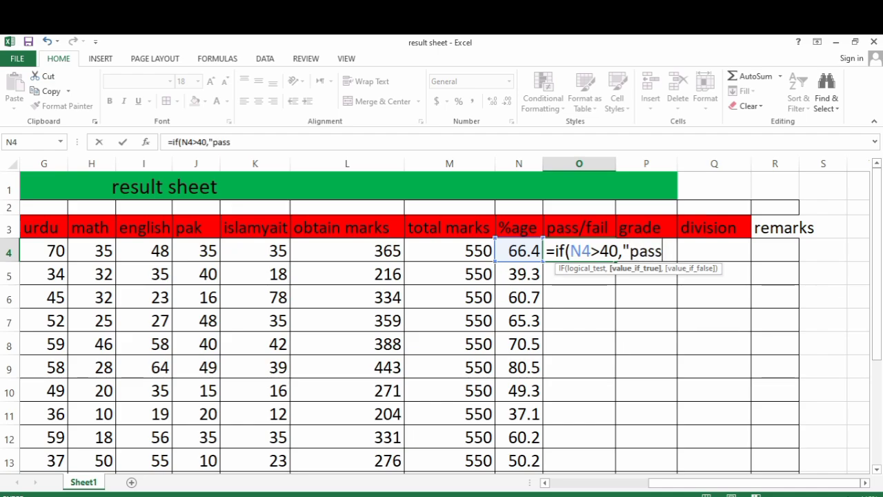
type("\",")
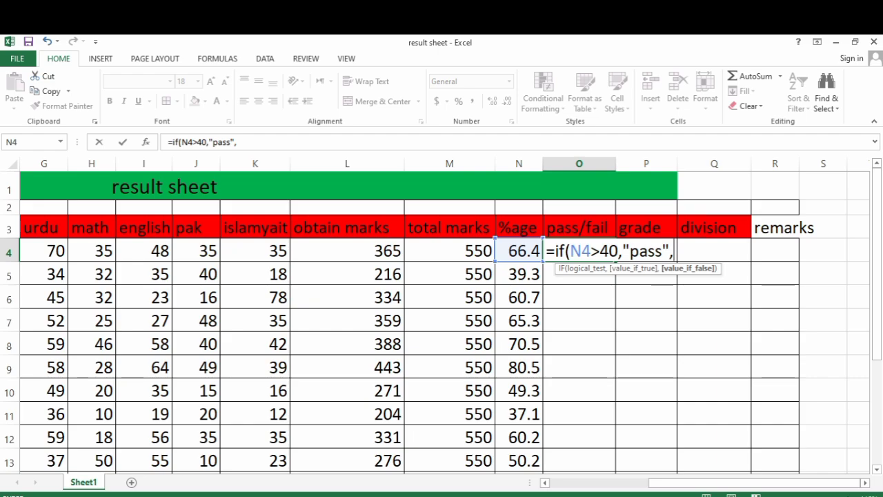
type("\"fai;")
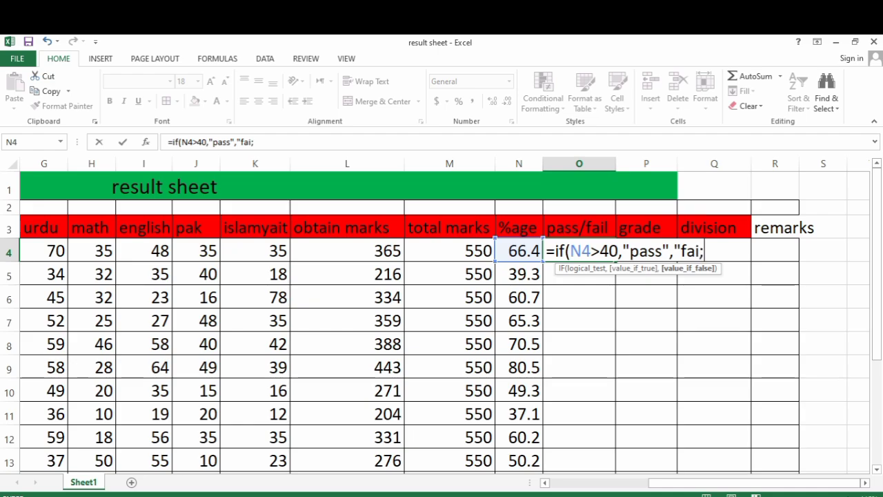
key("BackSpace")
type("l\"")
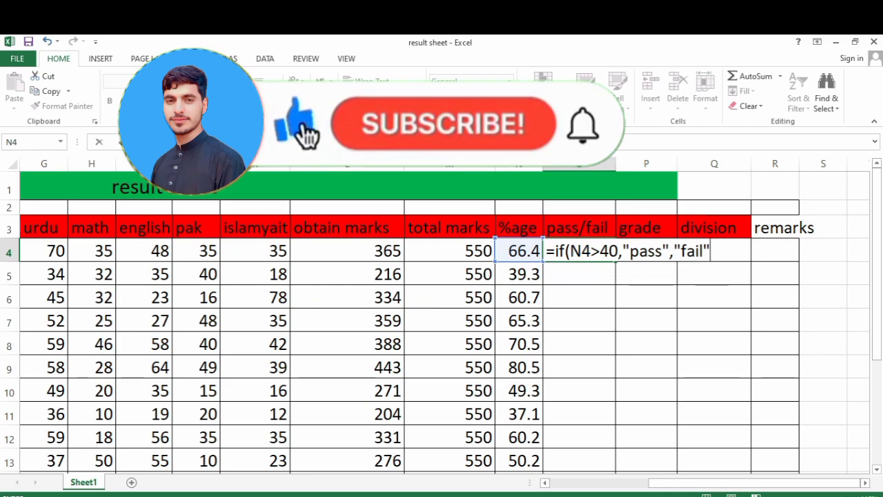
key("Return")
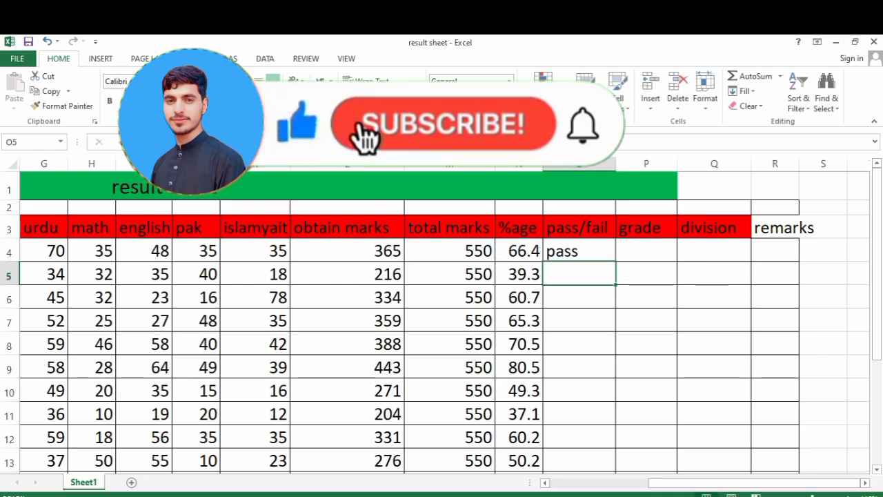
Copy O4's pass/fail formula down to O13, marking the 39.3 and 37.1 students fail
left_click(579, 251)
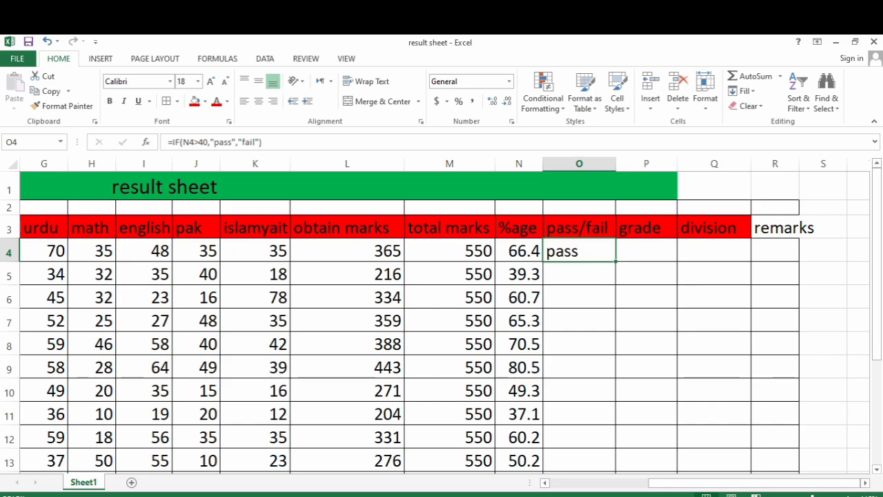
left_click_drag(615, 262, 613, 421)
key("shift+Up")
key("shift+Up")
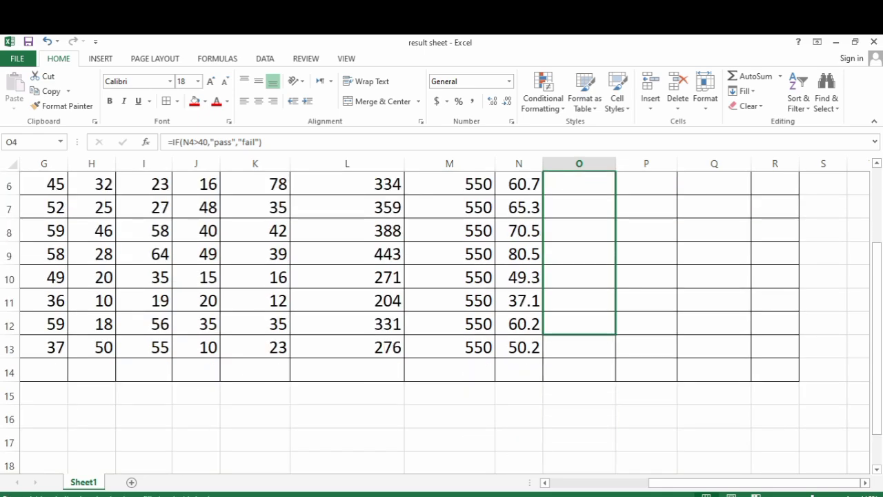
left_click_drag(607, 326, 607, 350)
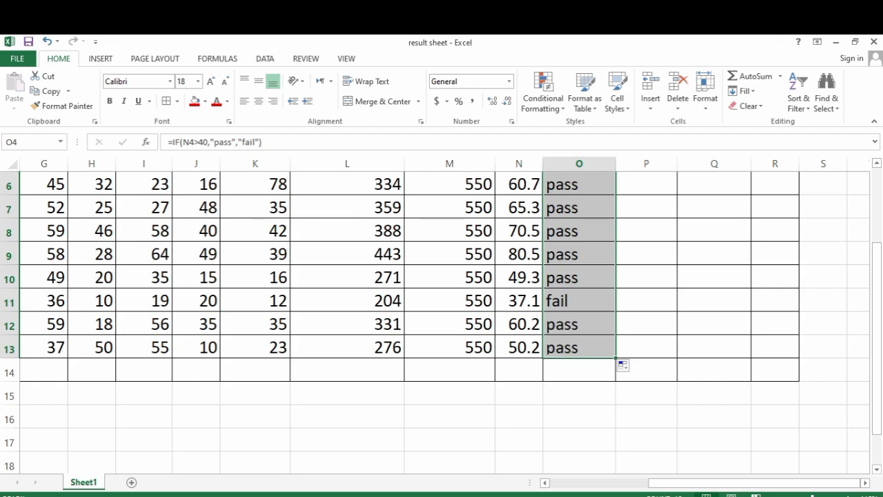
left_click(579, 394)
scroll(441, 310, "up", 2)
scroll(442, 311, "down", 1)
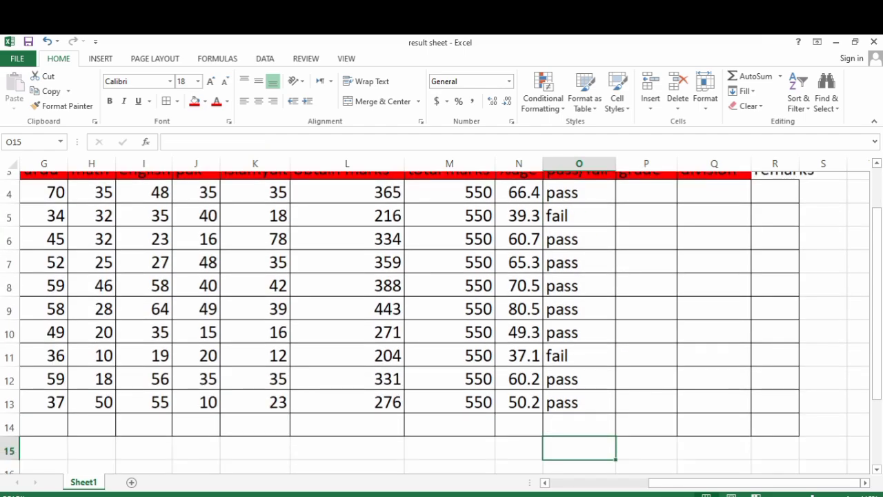
scroll(621, 463, "up", 1)
scroll(621, 414, "down", 1)
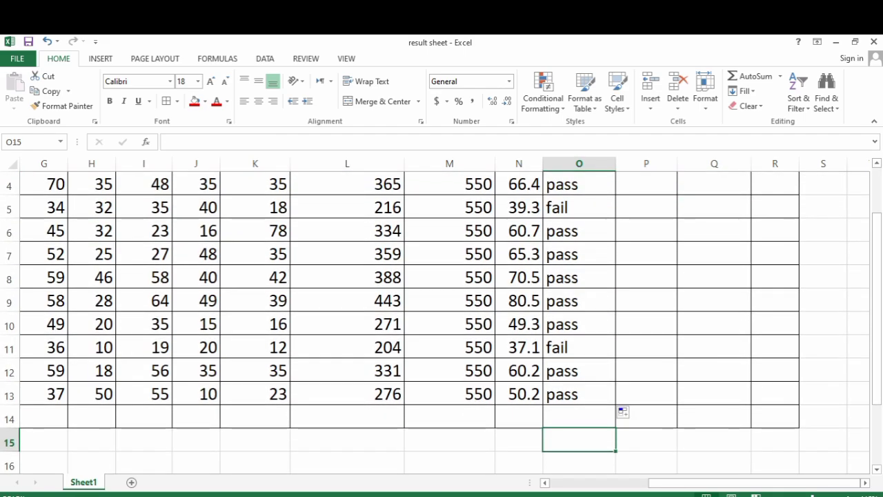
scroll(621, 345, "up", 1)
left_click(646, 250)
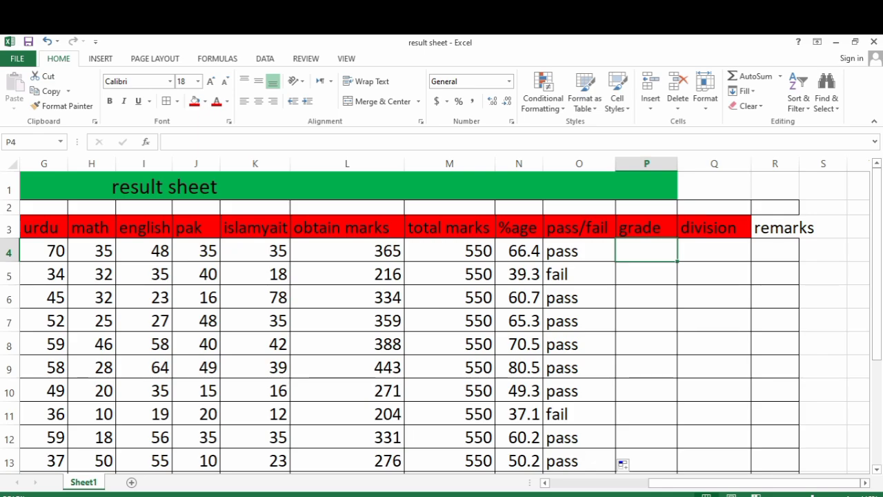
Start P4's grade formula as =if(N4>=80,"a+",if(N4>=70,"a",if(
type("=")
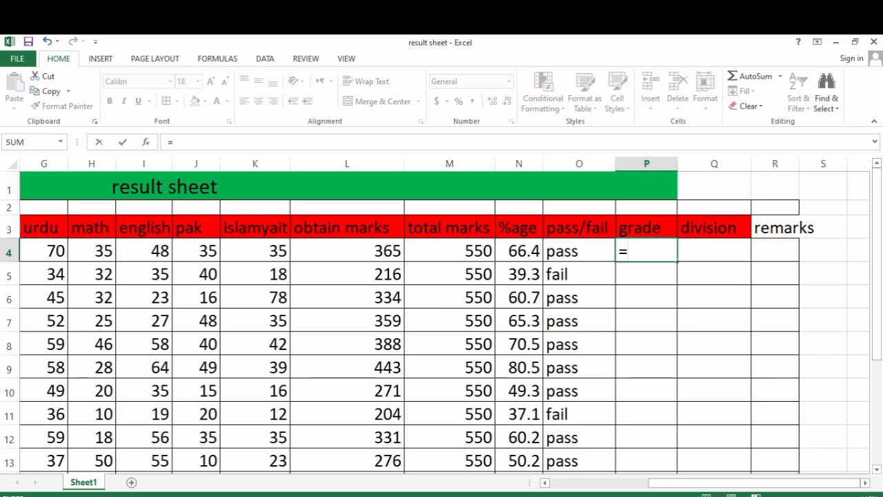
type("if")
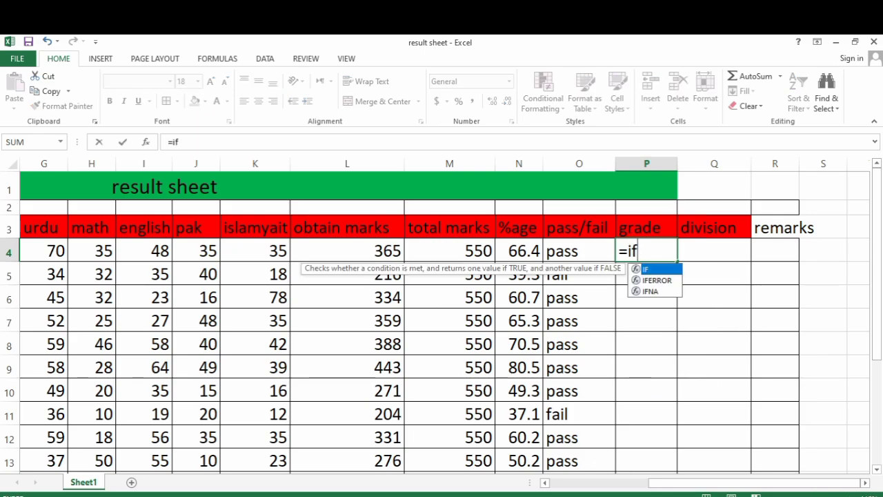
type("(")
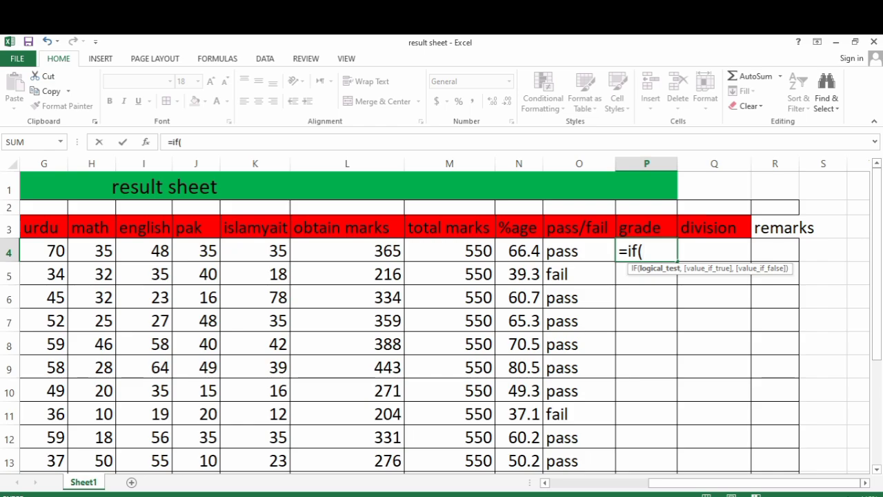
left_click(519, 250)
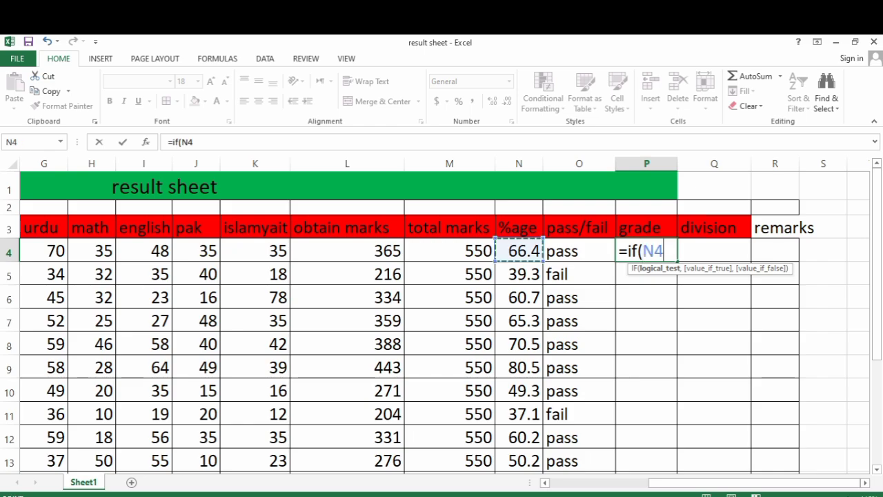
type(">")
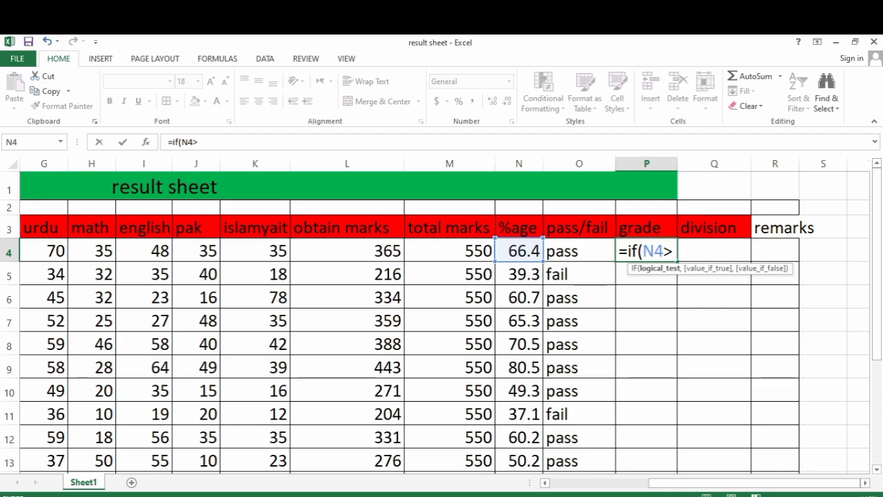
type("=")
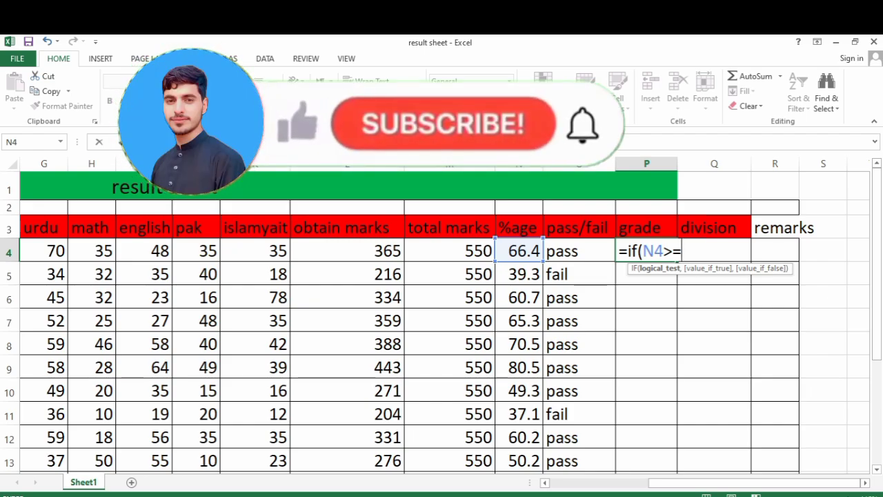
type("80")
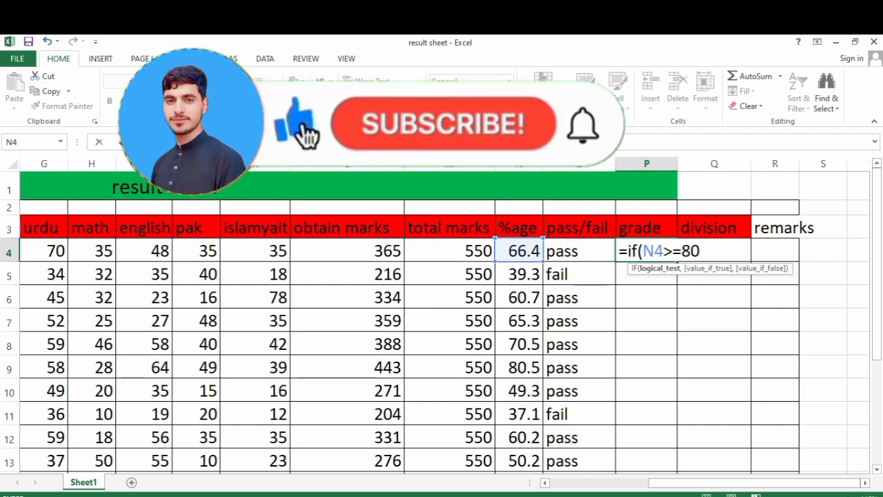
type(",")
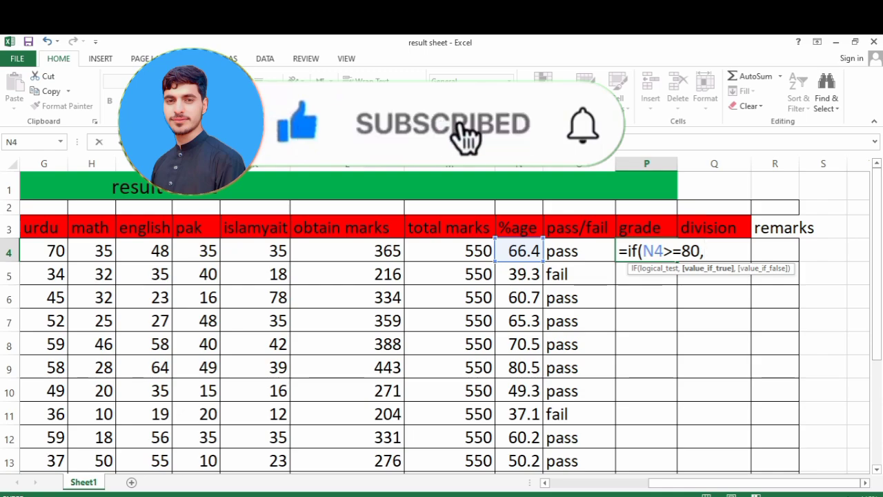
type("\"")
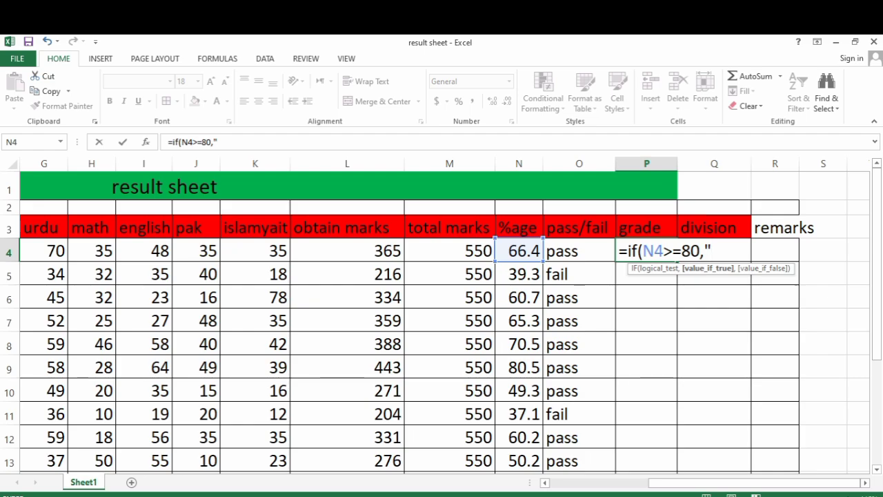
type("a+\"")
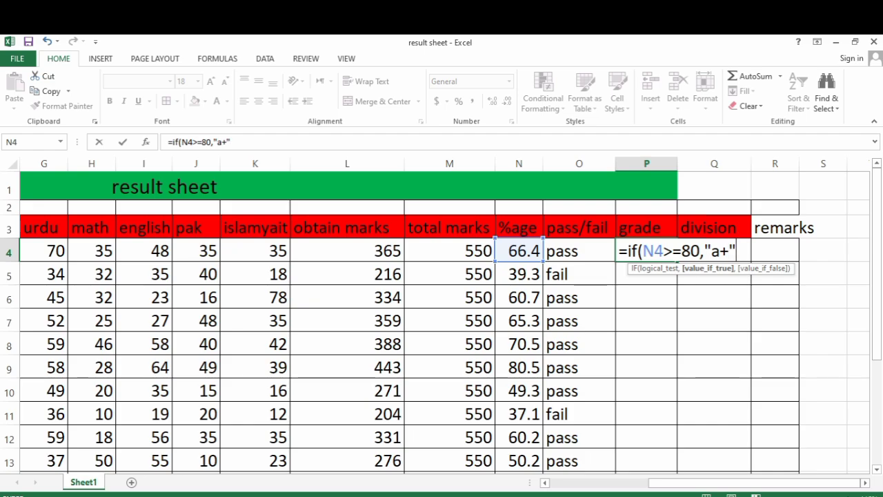
type(",")
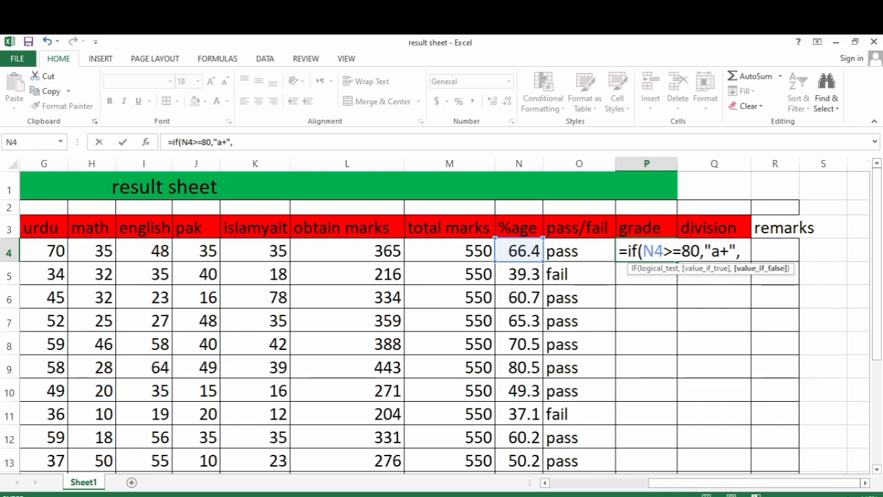
type("if(")
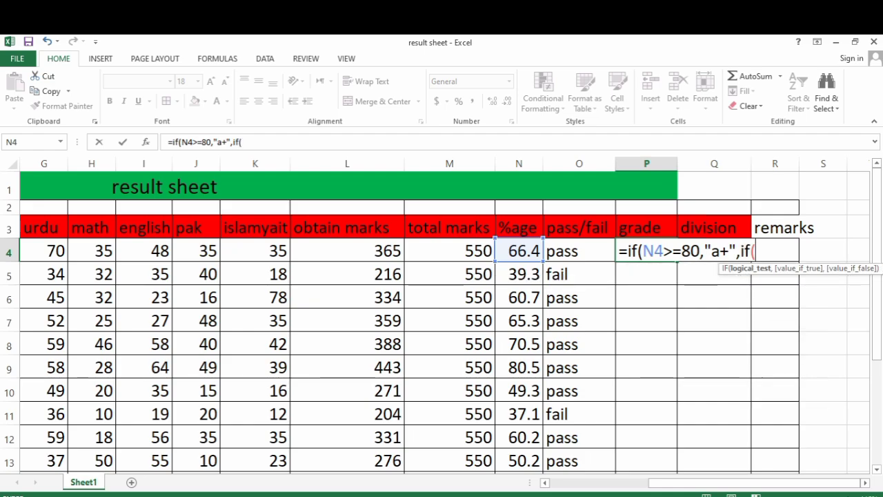
left_click(518, 250)
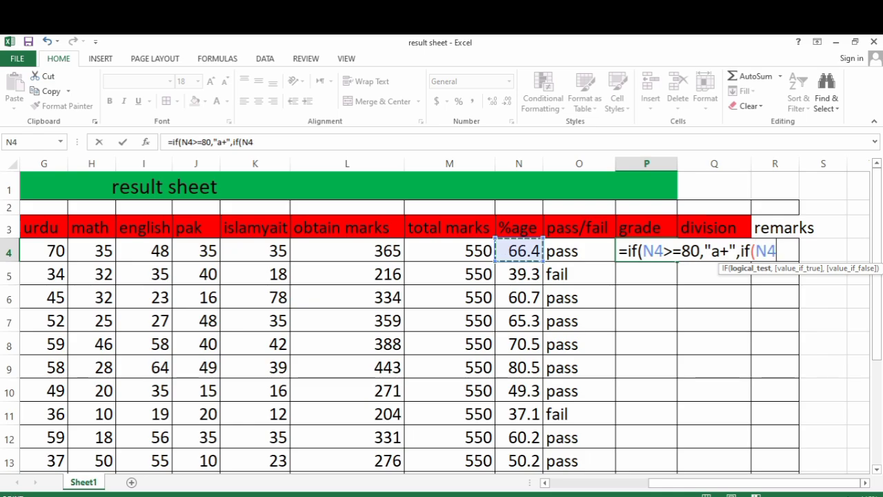
type(">")
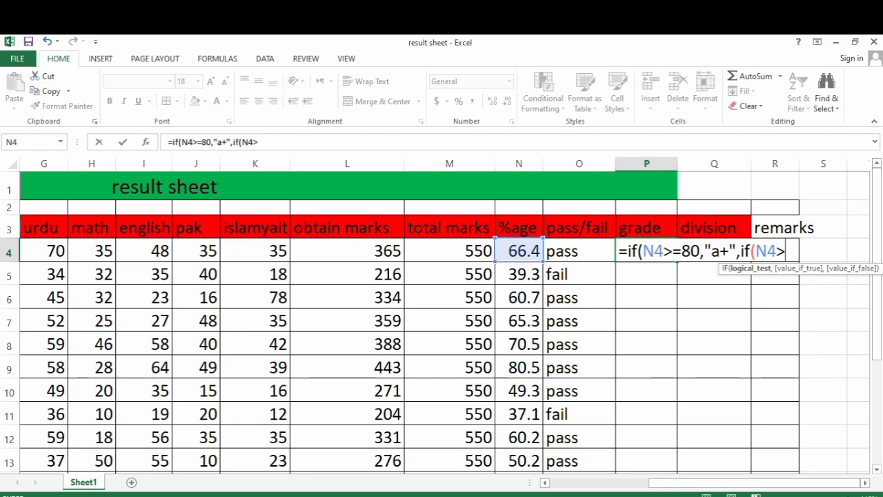
type("=")
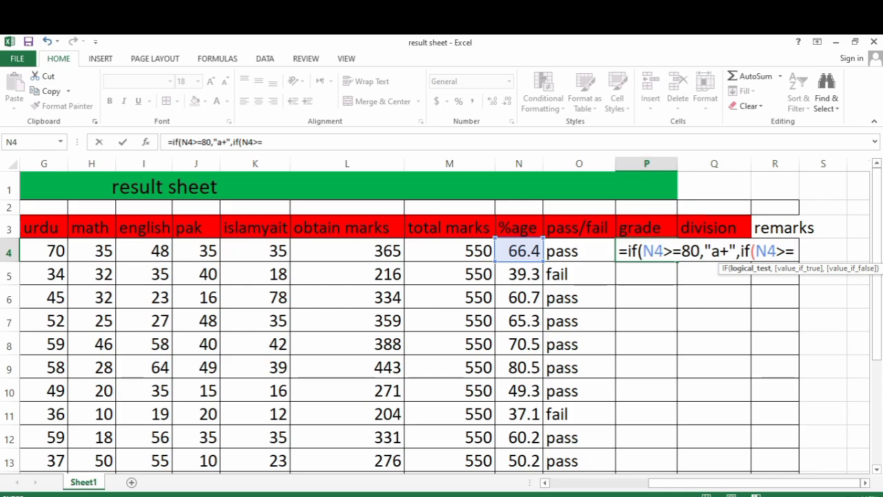
type("70")
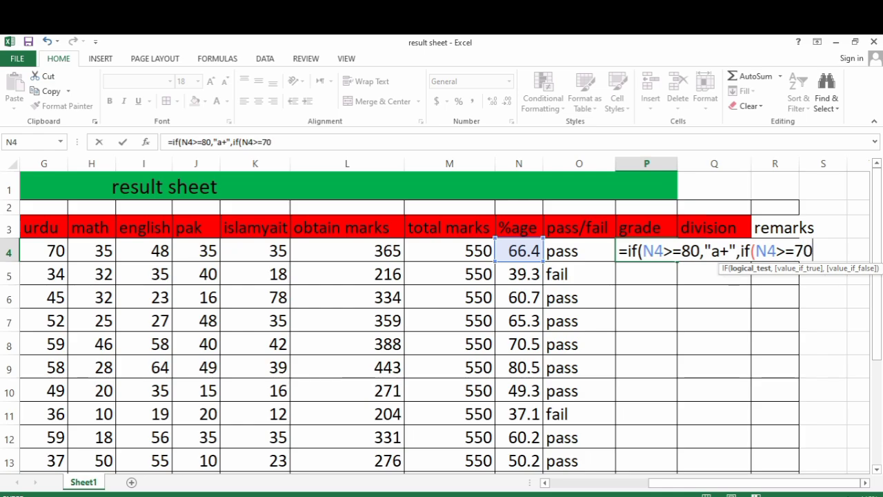
type(",")
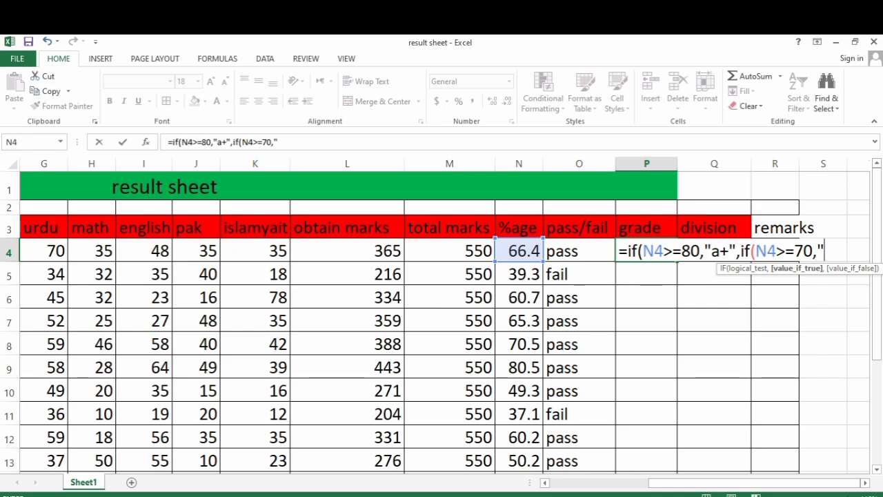
type("\"")
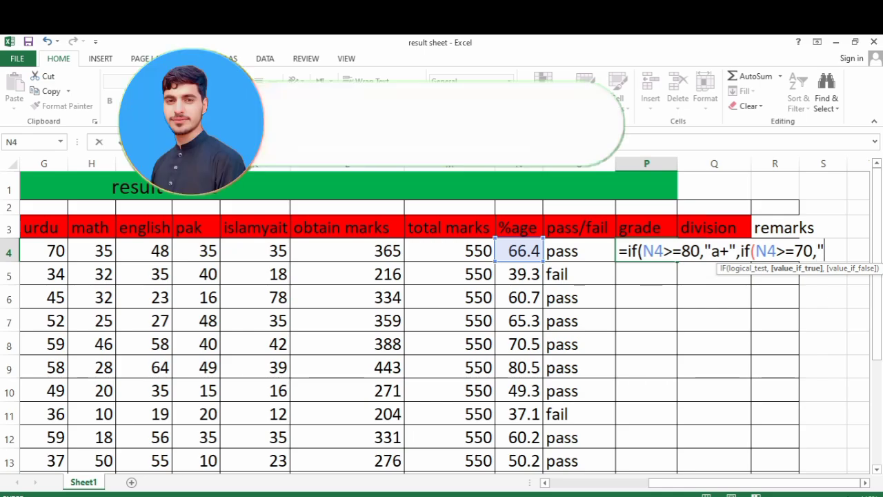
type("a")
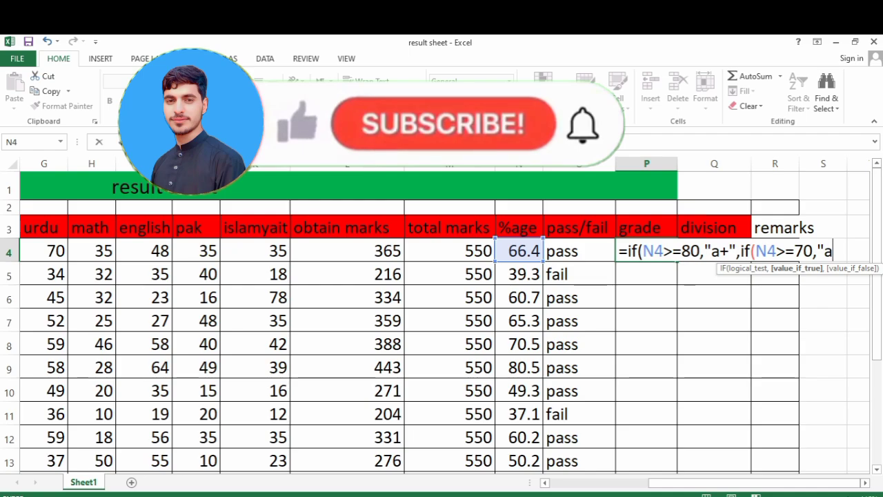
type("\"")
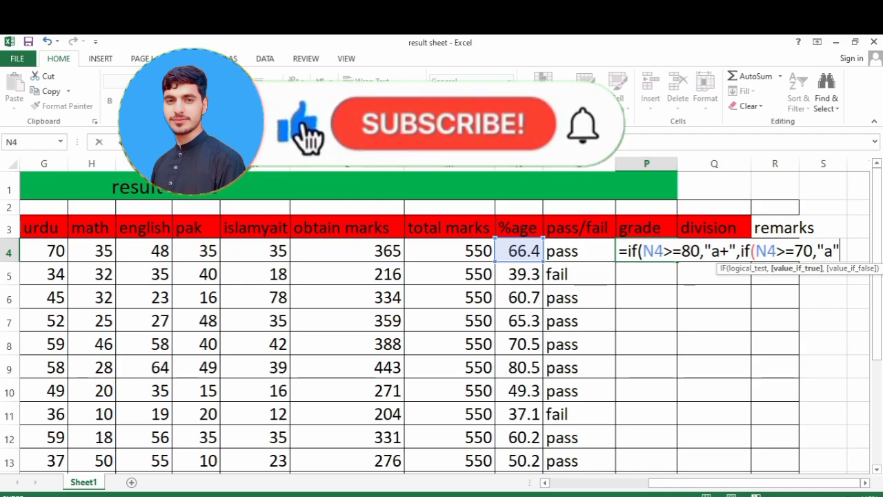
type(",")
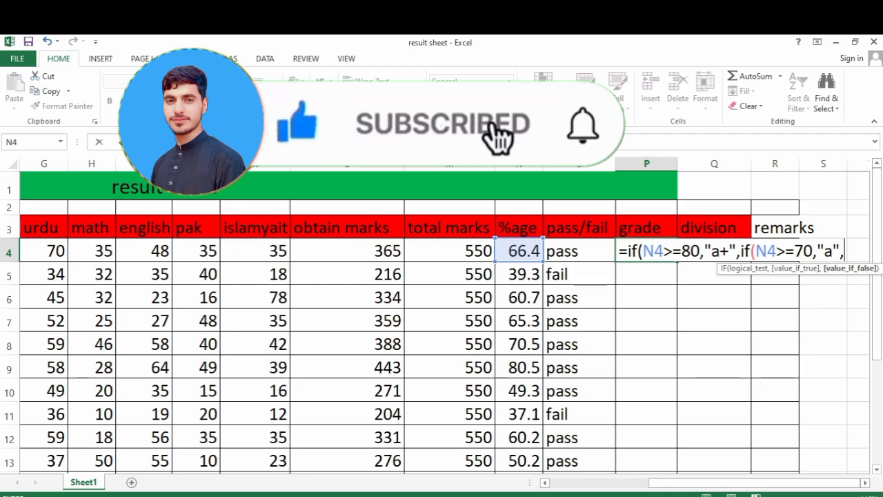
type("if")
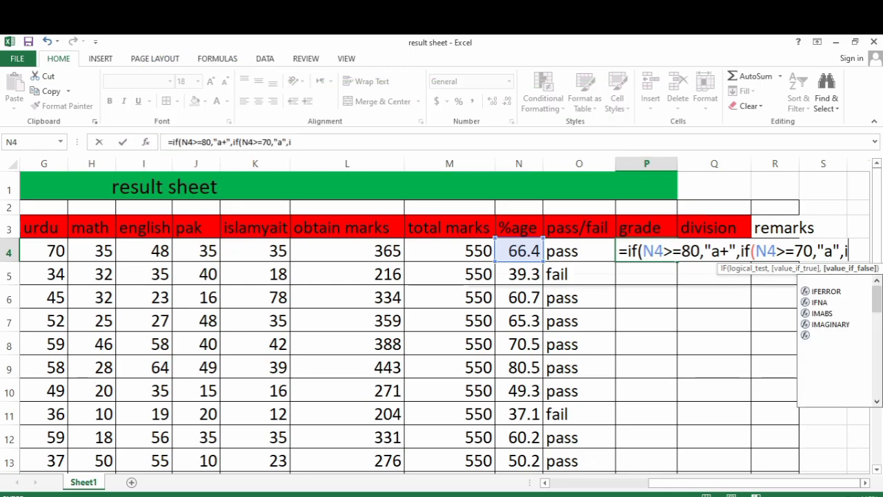
type("(")
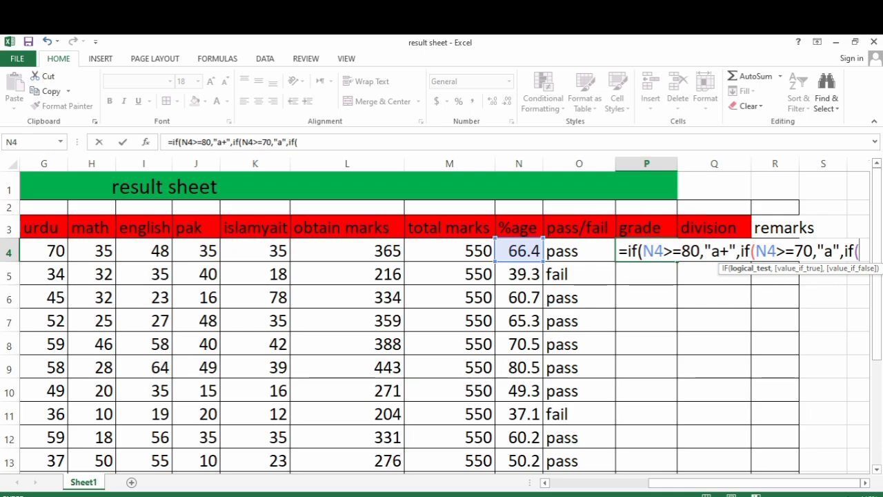
Finish P4 as =IF(N4>=80,"a+",IF(N4>=70,"a",IF(N4>=60,"b"))), which displays b
left_click(518, 251)
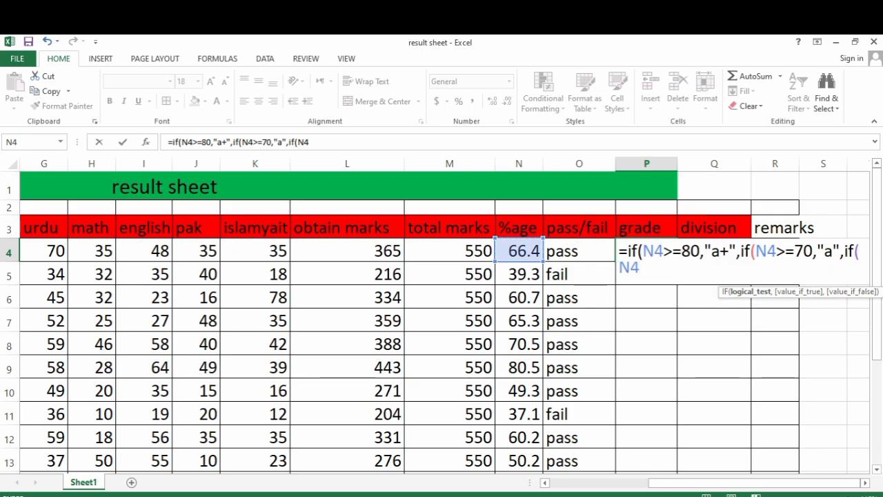
type(">")
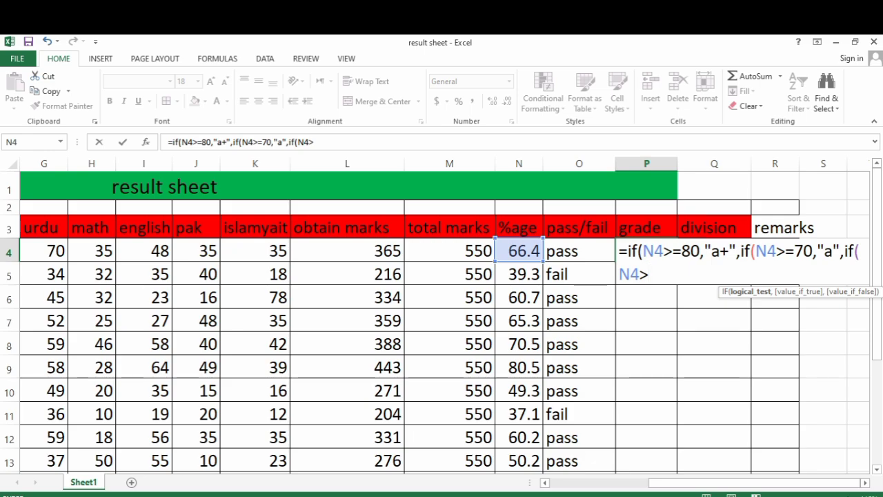
type("=60")
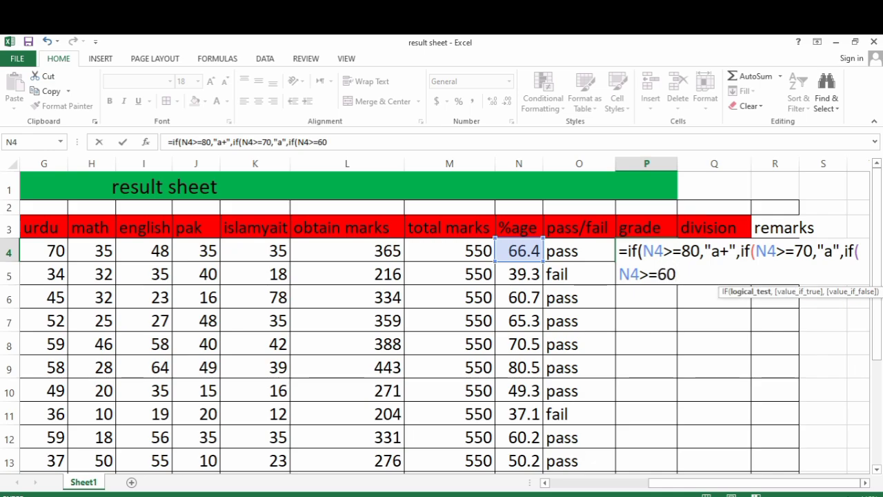
type(",")
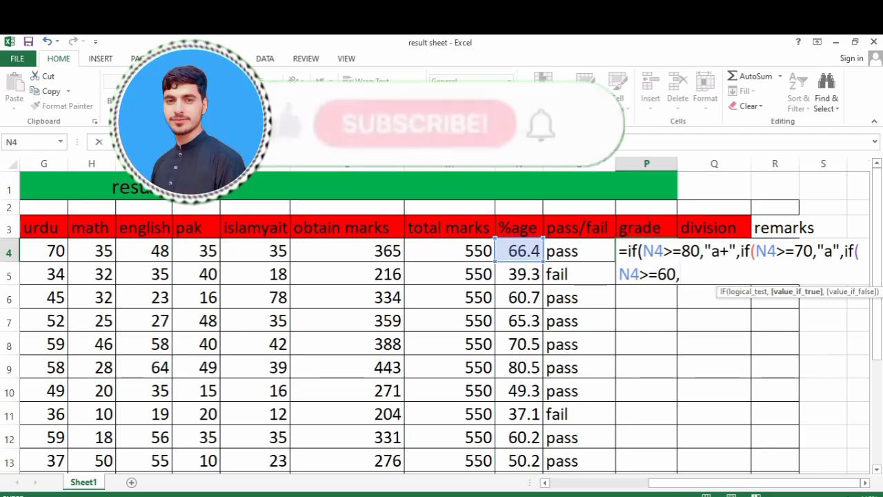
type("\"")
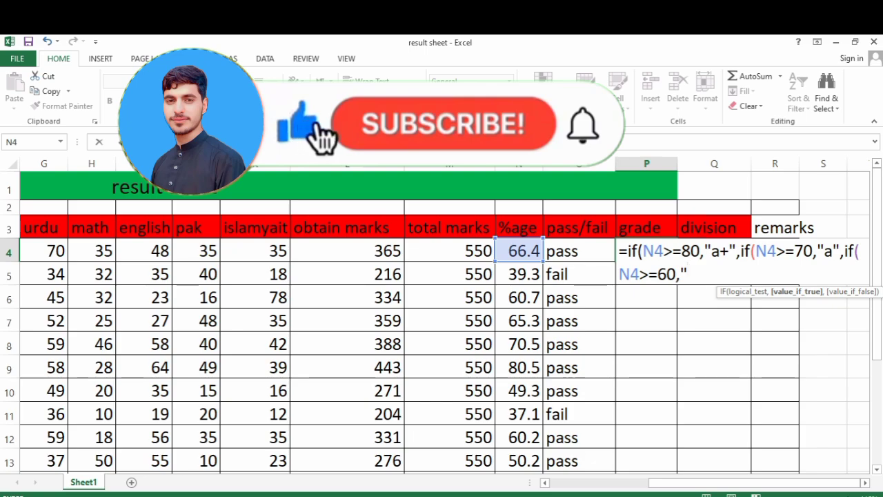
type("b")
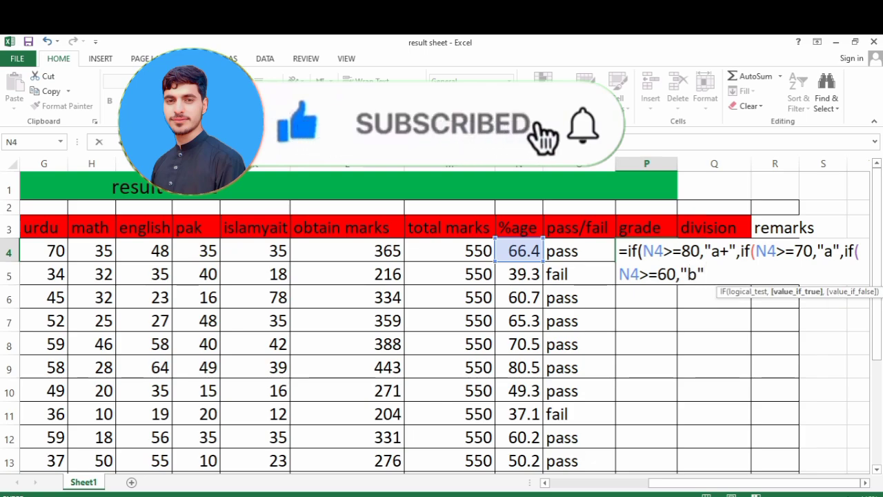
key("BackSpace")
key("BackSpace")
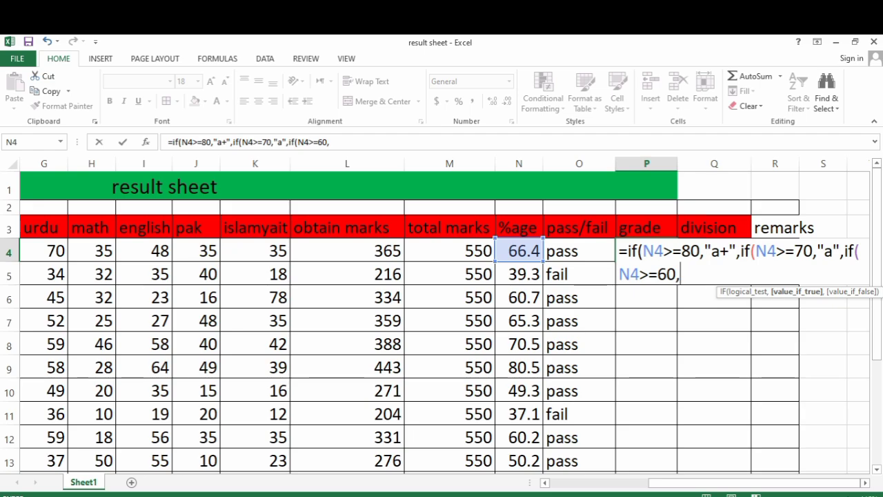
type("\"b")
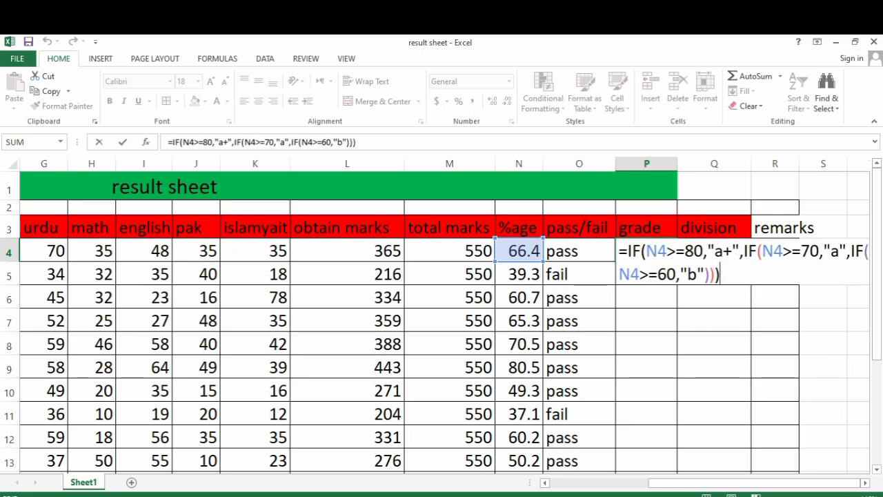
key("Return")
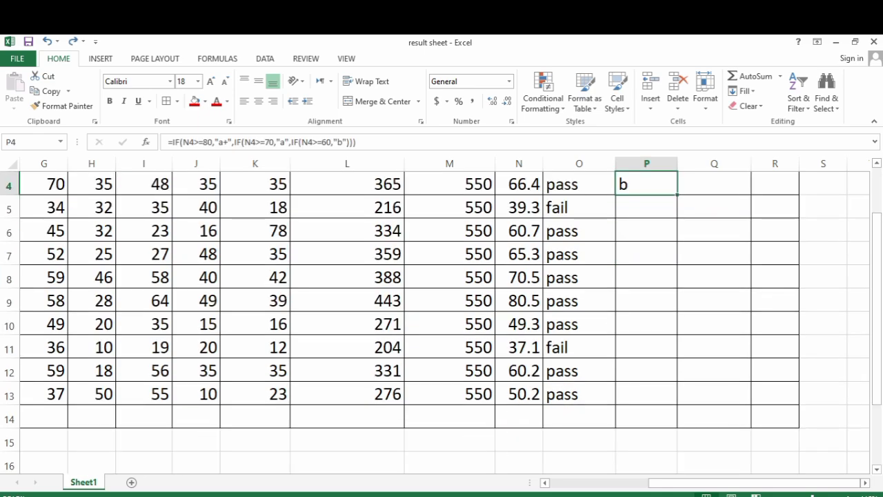
Copy P4's grade formula down to P13, showing FALSE for students under 60%
left_click_drag(677, 196, 648, 399)
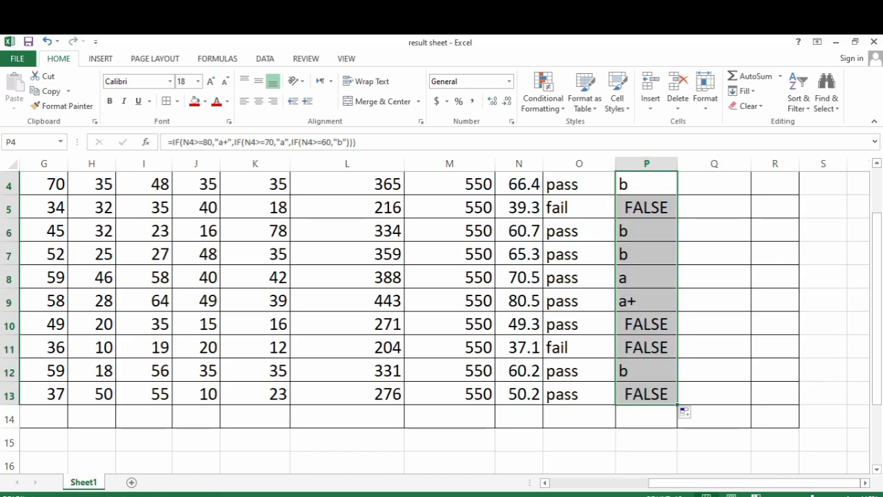
scroll(442, 310, "up", 1)
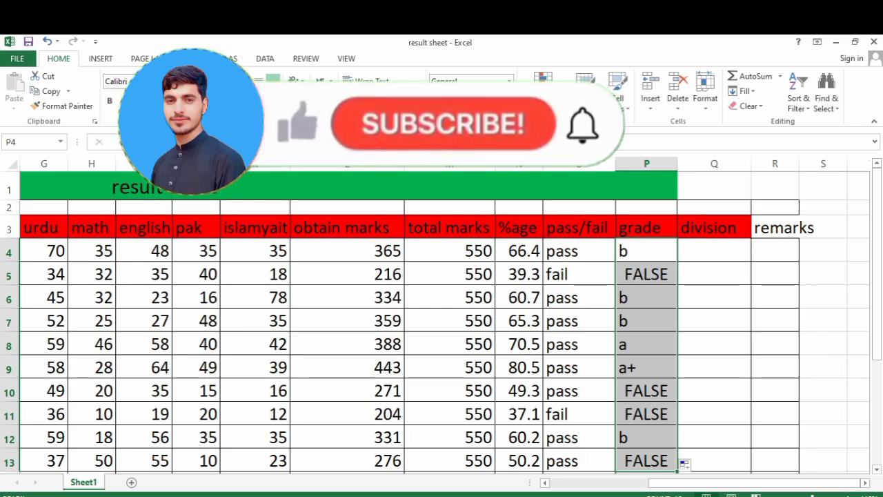
Start Q4's formula as =if(N4>=60,"1st division ",if( after clearing a false start
left_click(714, 250)
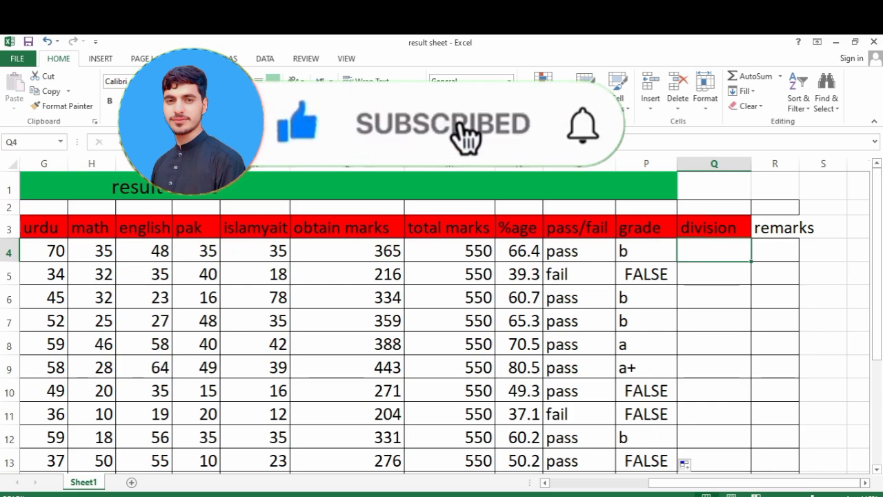
type("=")
type("if")
key("Return")
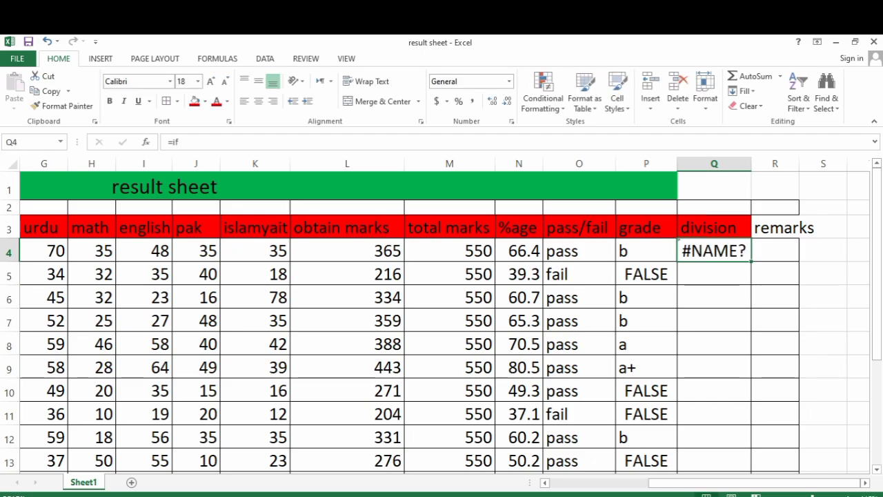
key("BackSpace")
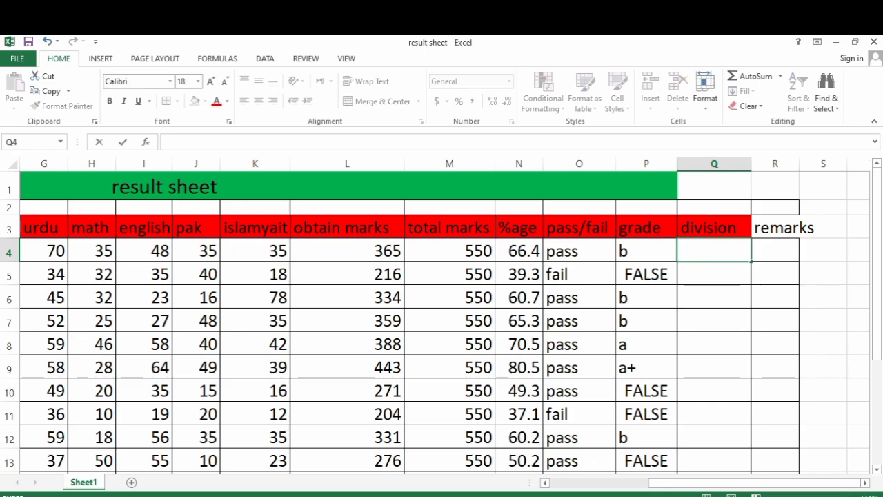
type("=if")
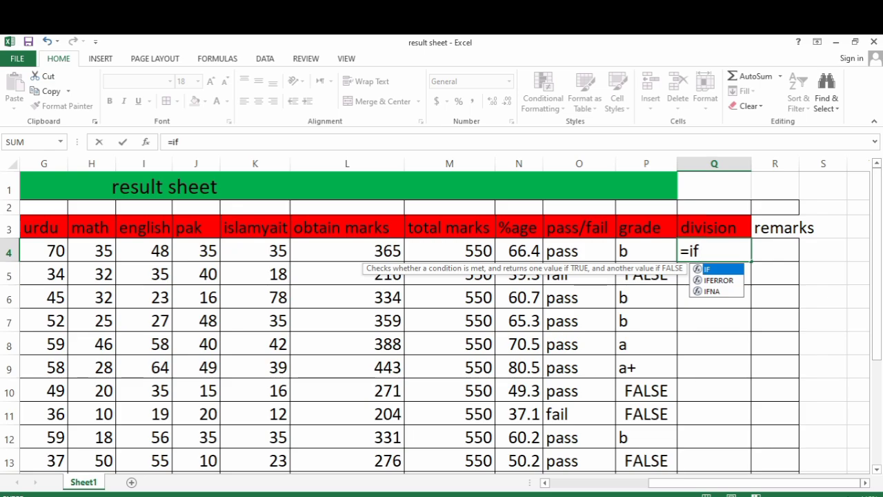
type("(")
left_click(519, 250)
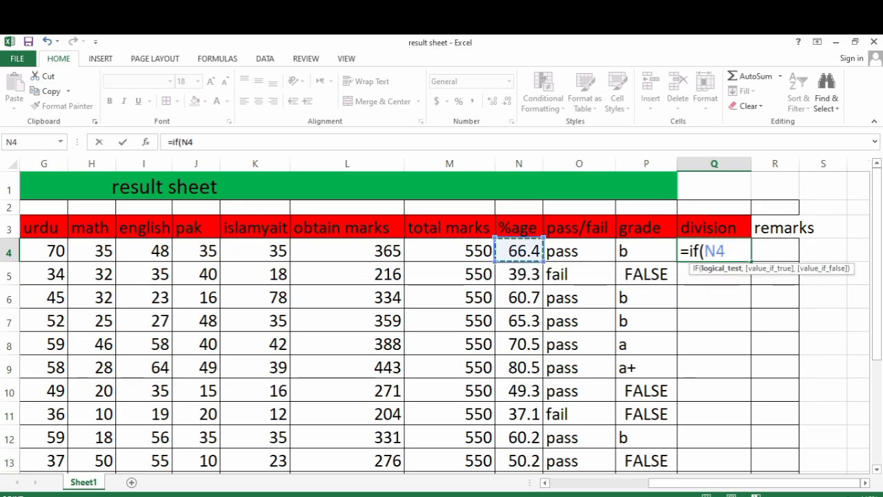
type(">")
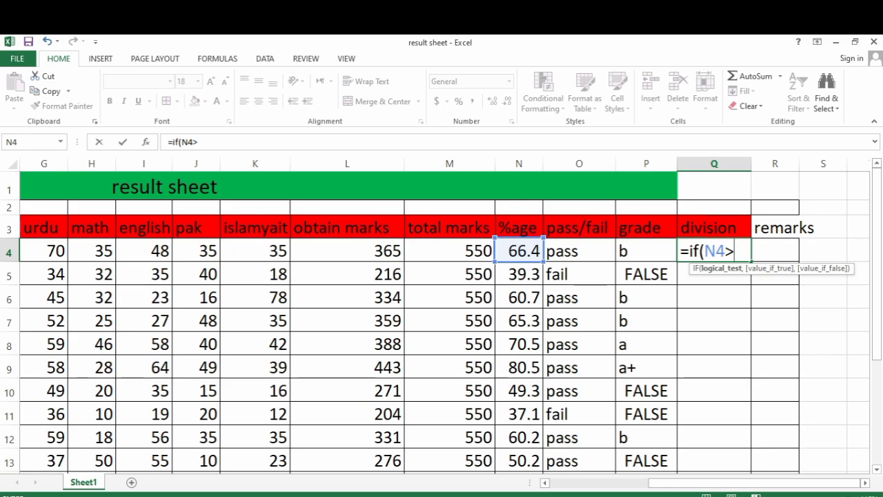
type("=")
type("60")
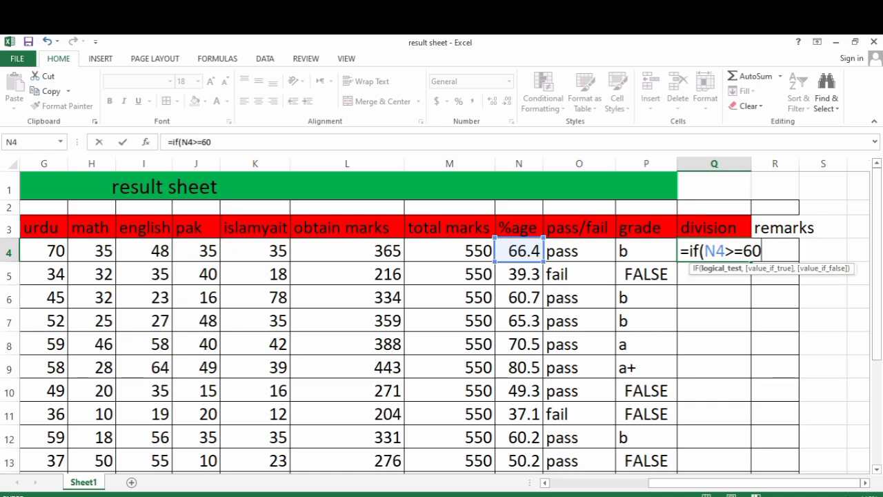
type(",")
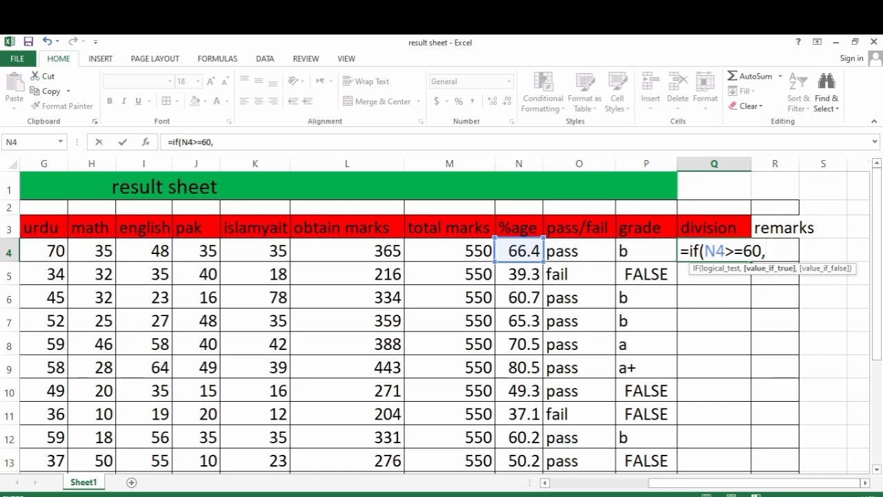
type("\"1st")
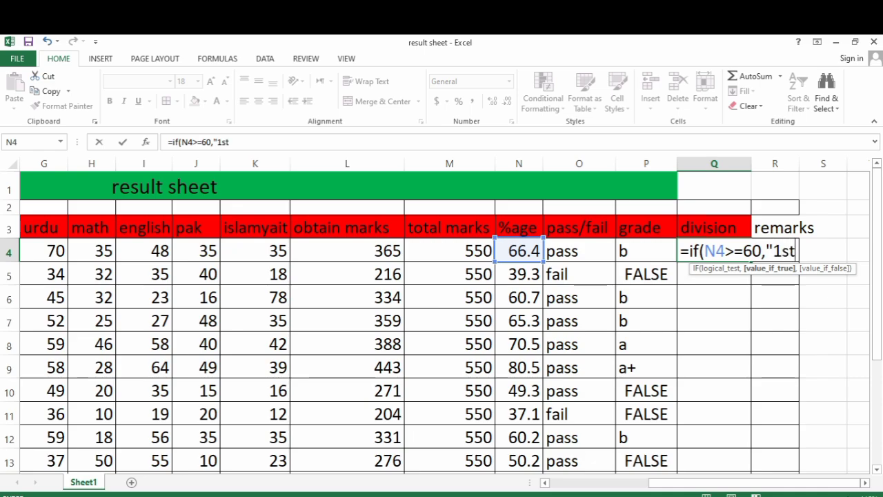
type(" division ")
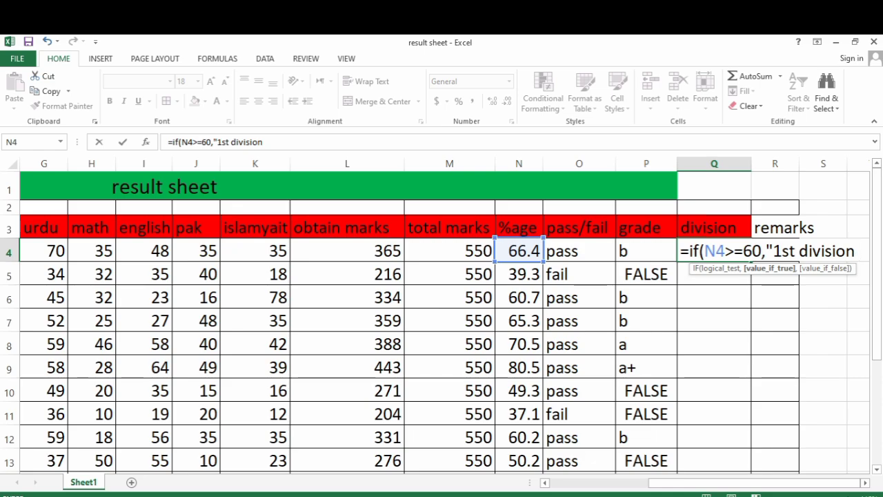
type("\",")
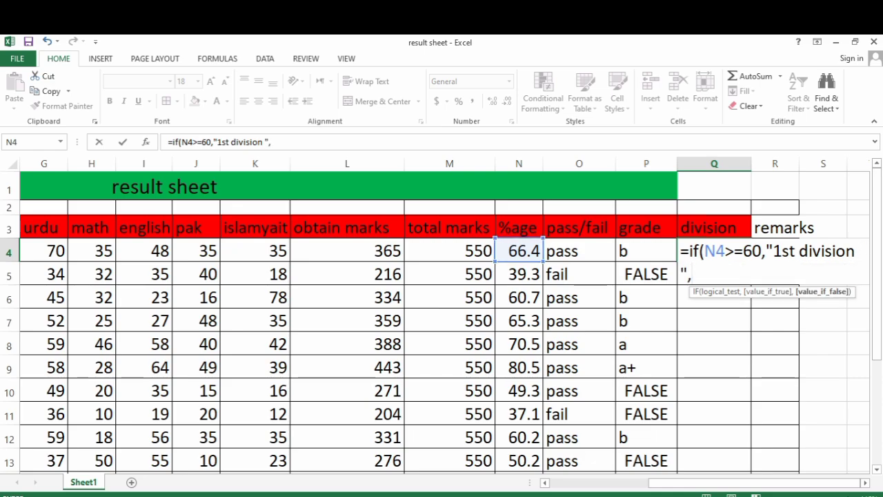
type("if")
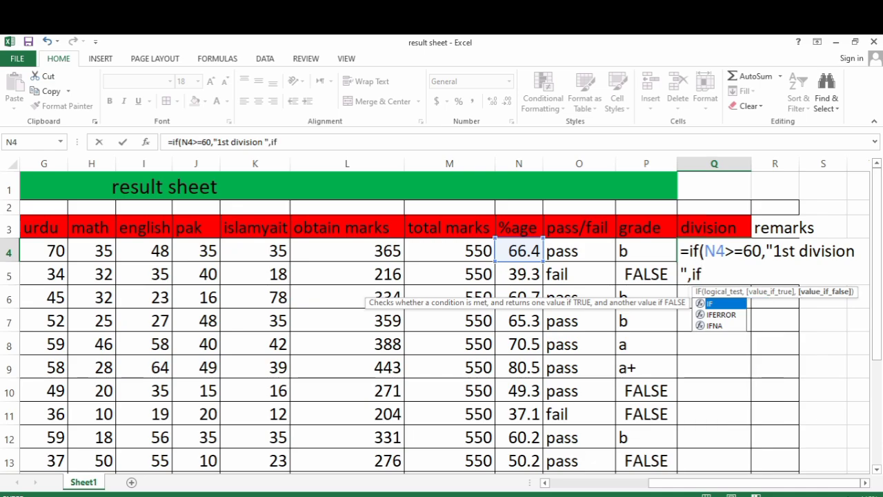
type("(")
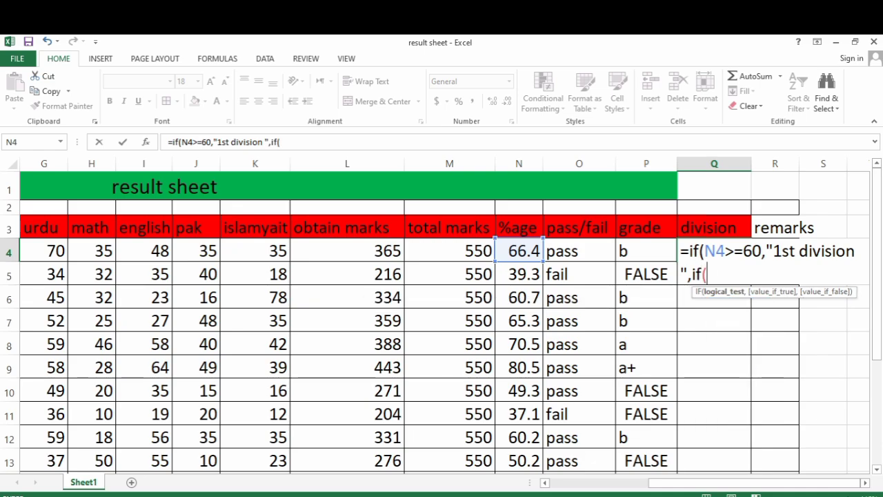
Add the N4>=50 "2nd division " condition and close both IFs
left_click(519, 251)
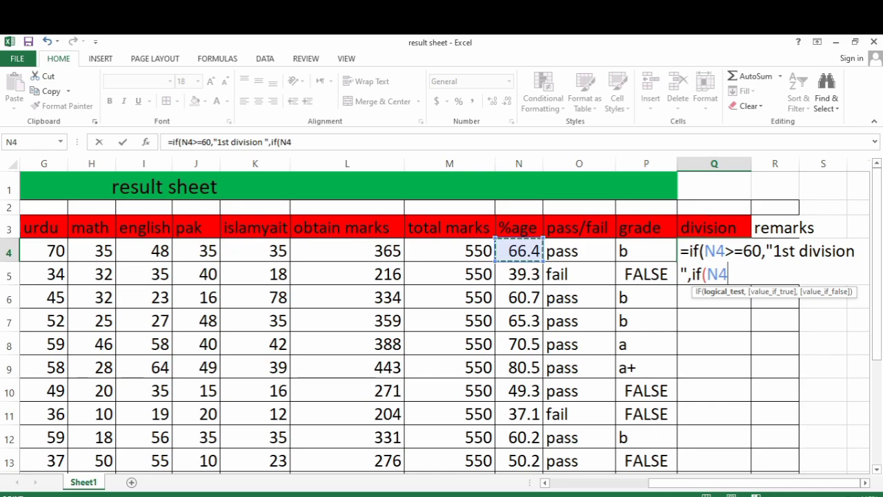
type(">")
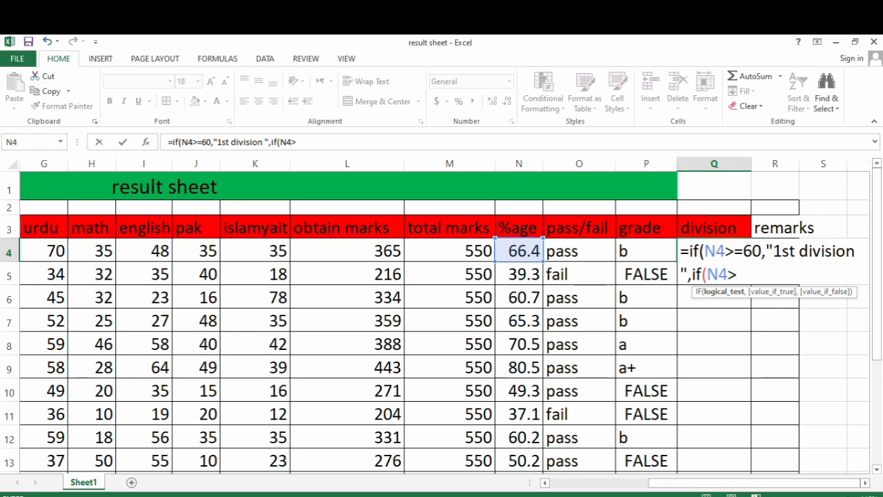
type("=50")
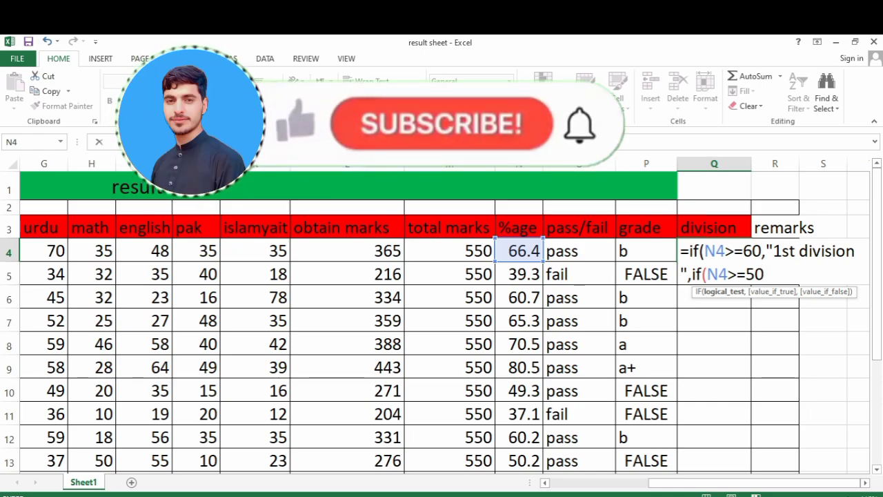
type(",")
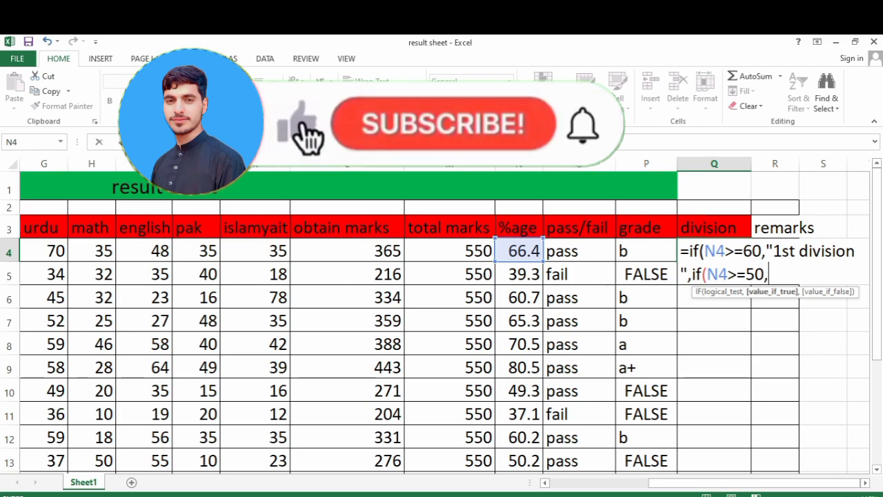
type("\"")
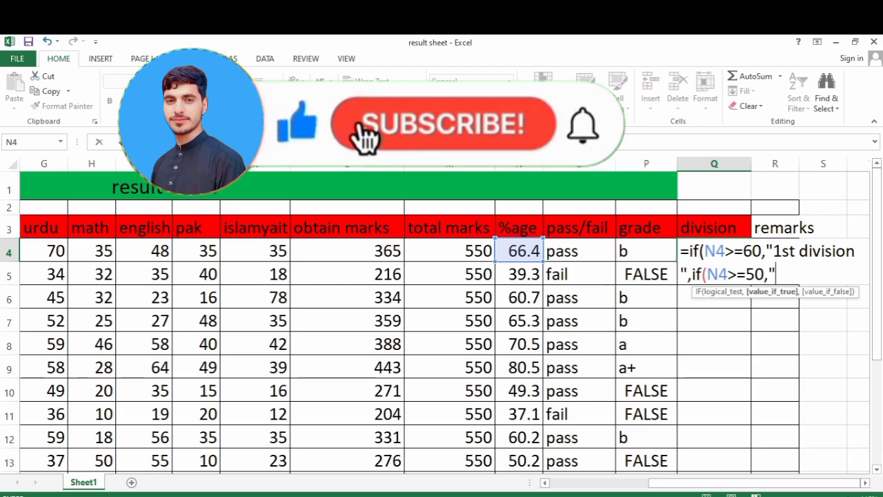
type("2")
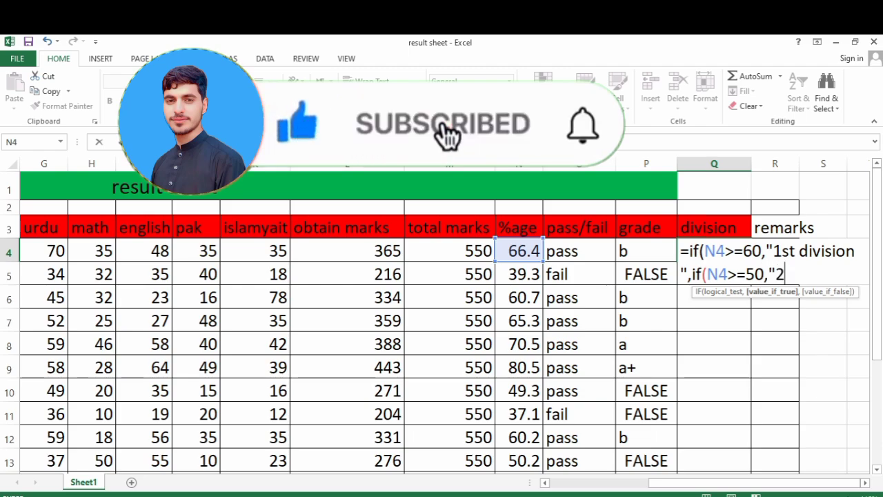
type("n")
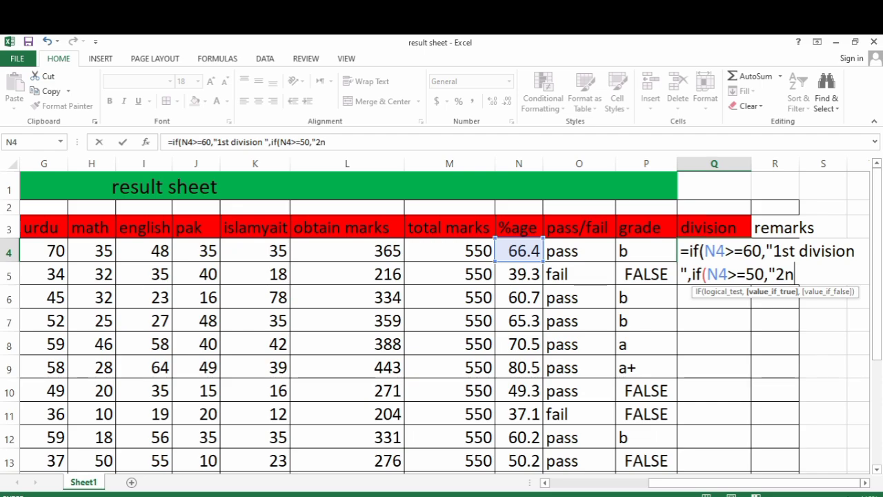
type("d division \"")
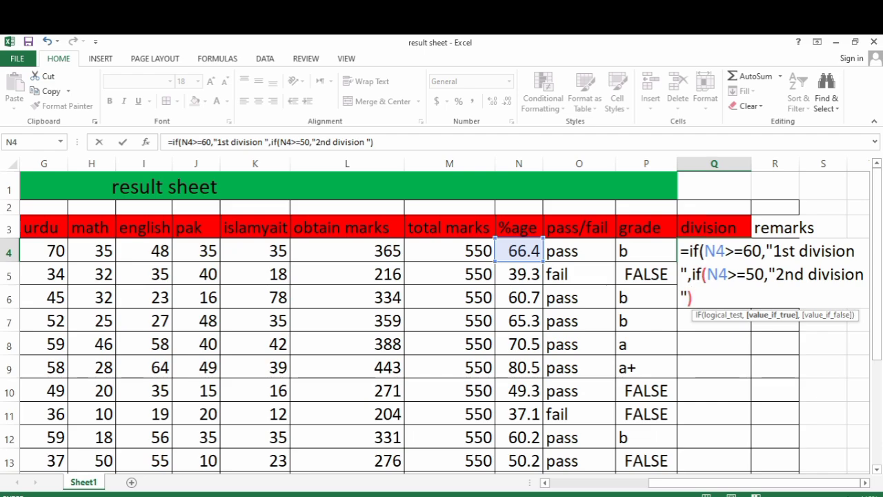
type("))")
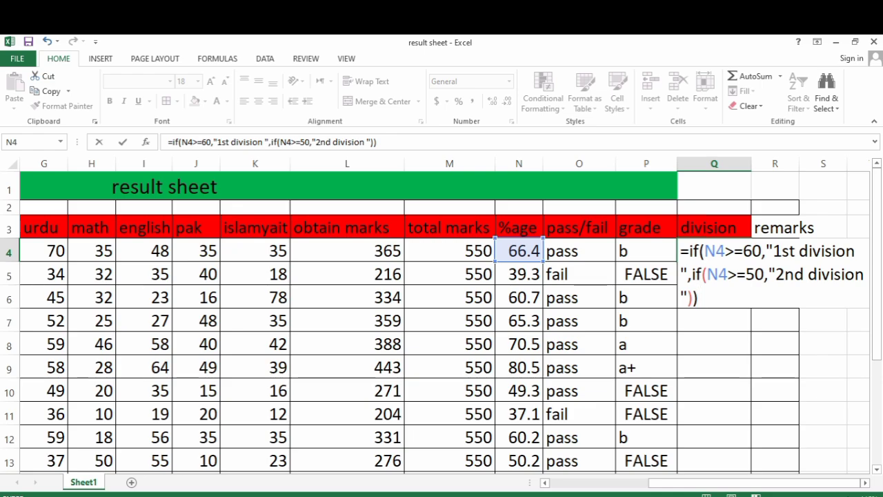
Commit Q4's division formula, copy it down to row 13, and widen column Q
key("Return")
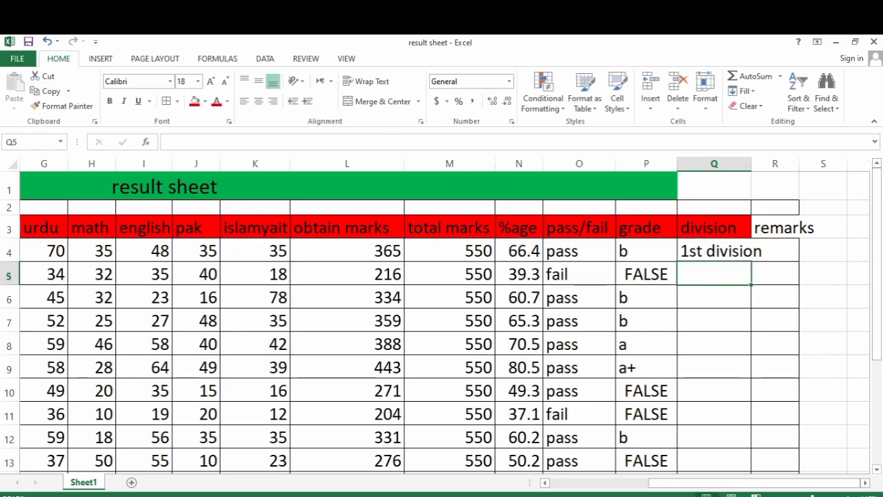
left_click(754, 251)
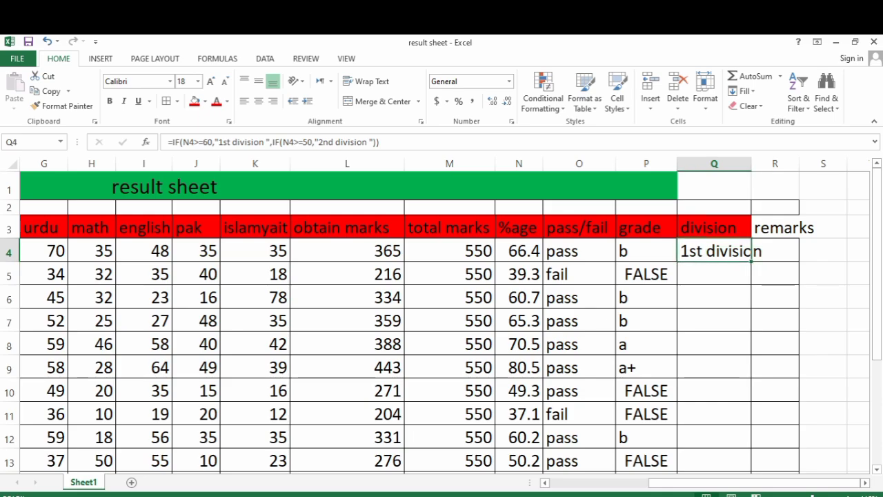
left_click_drag(751, 262, 750, 469)
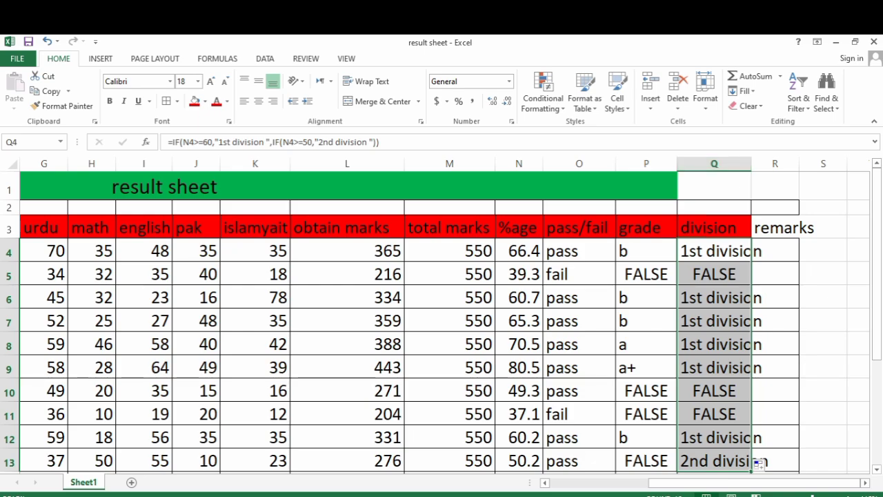
left_click_drag(752, 164, 835, 163)
left_click(789, 251)
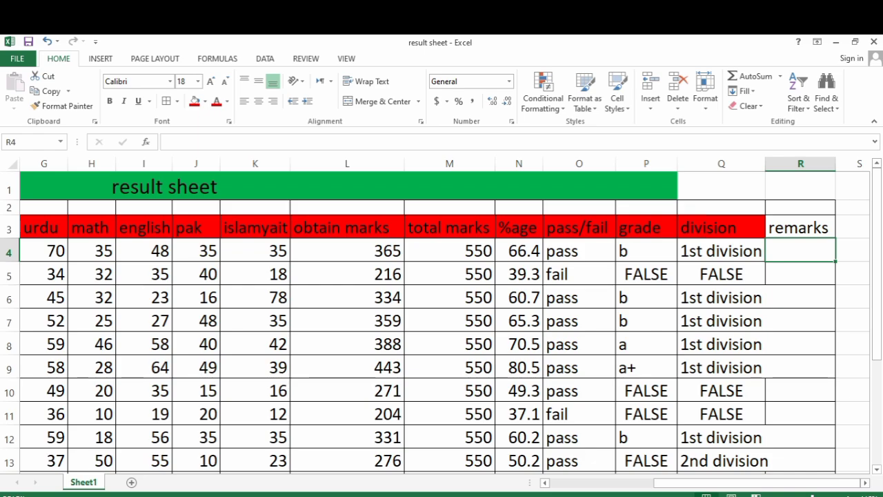
Begin R4's remarks formula as =if(N4>=80,"outstanding",if(N4, fixing a typo along the way
key("F2")
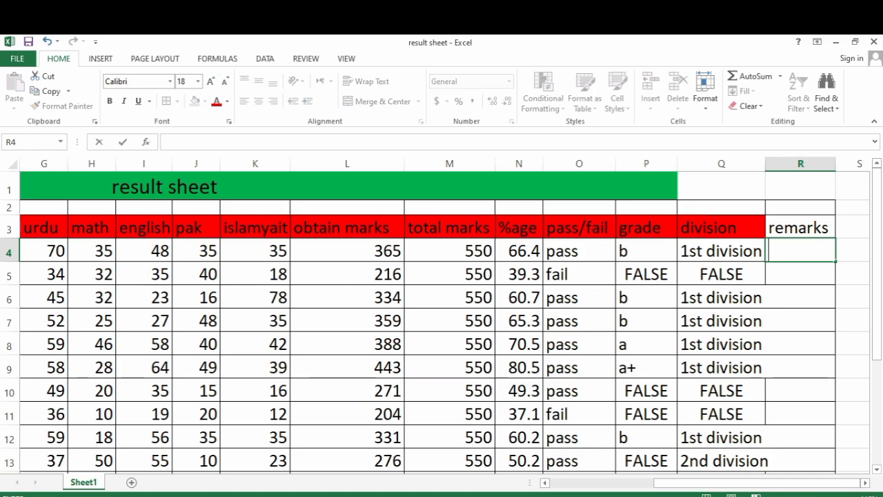
type("=")
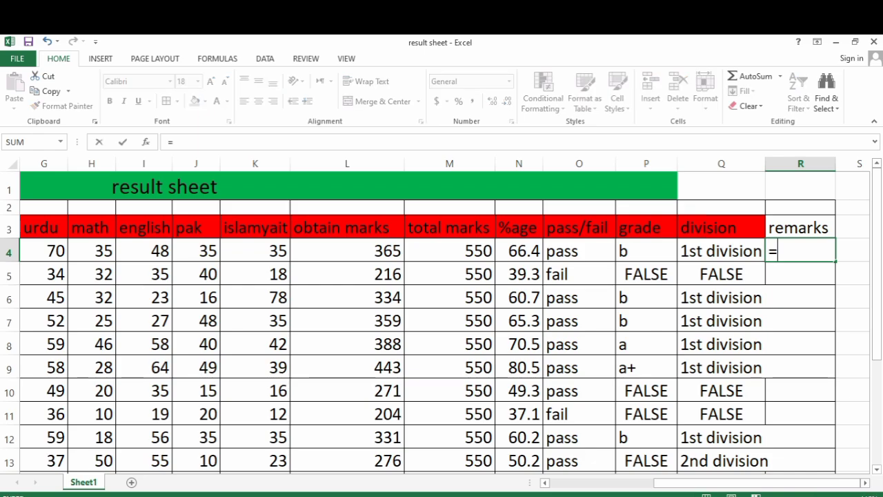
type("if")
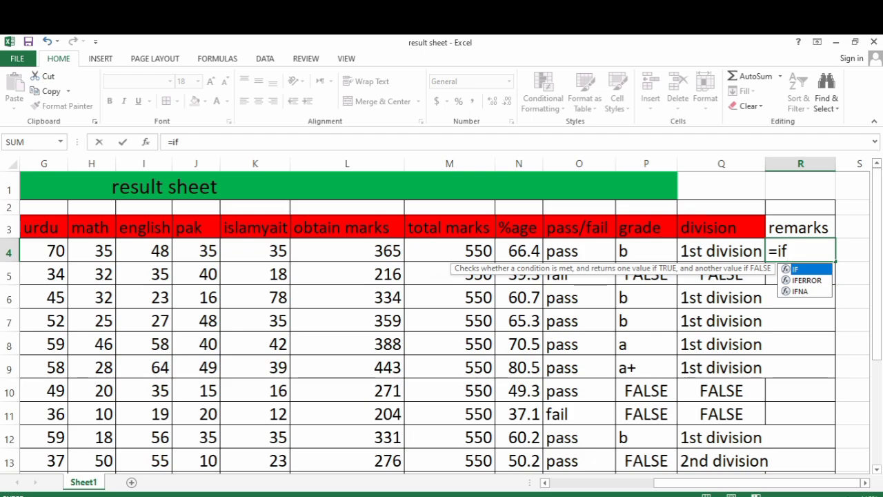
type("(")
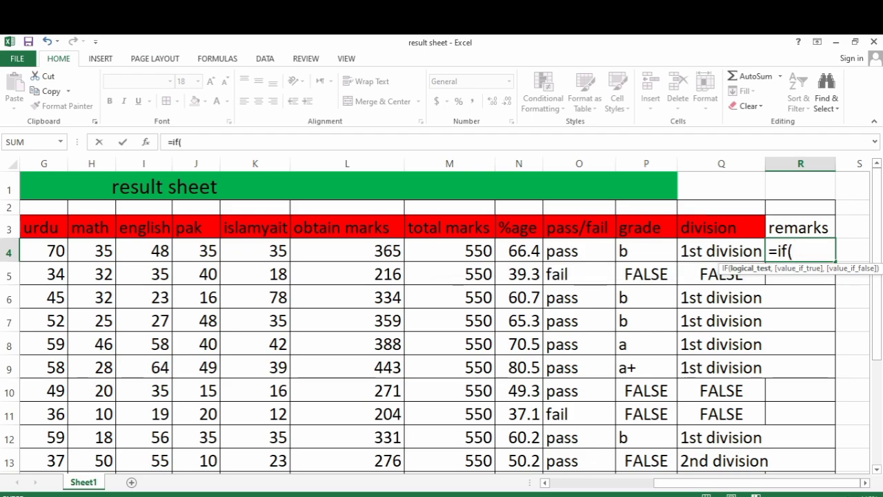
left_click(518, 250)
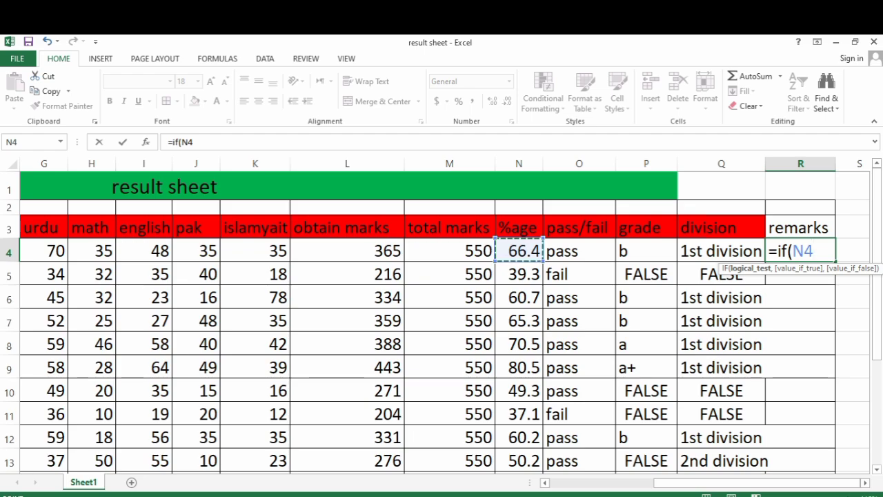
type(">")
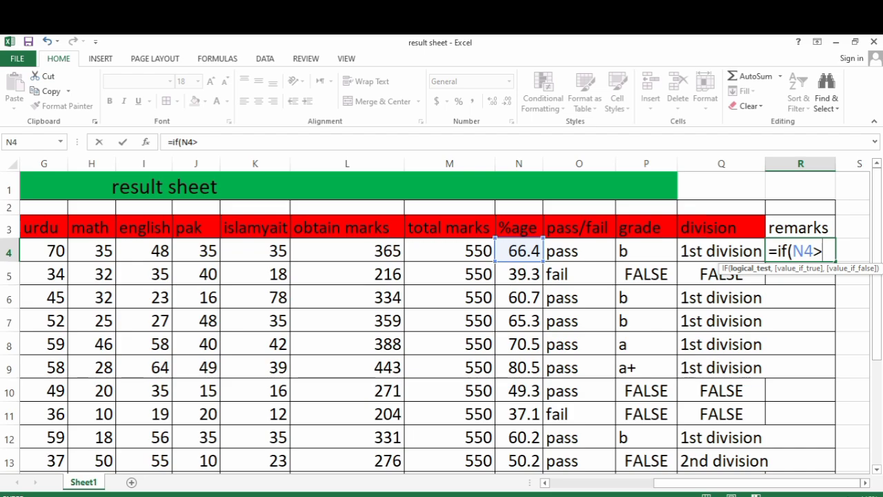
type("=80")
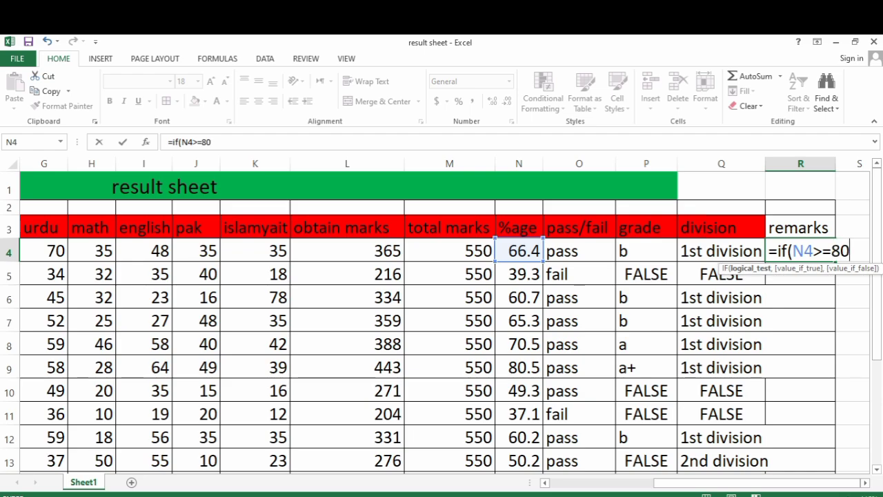
type(",")
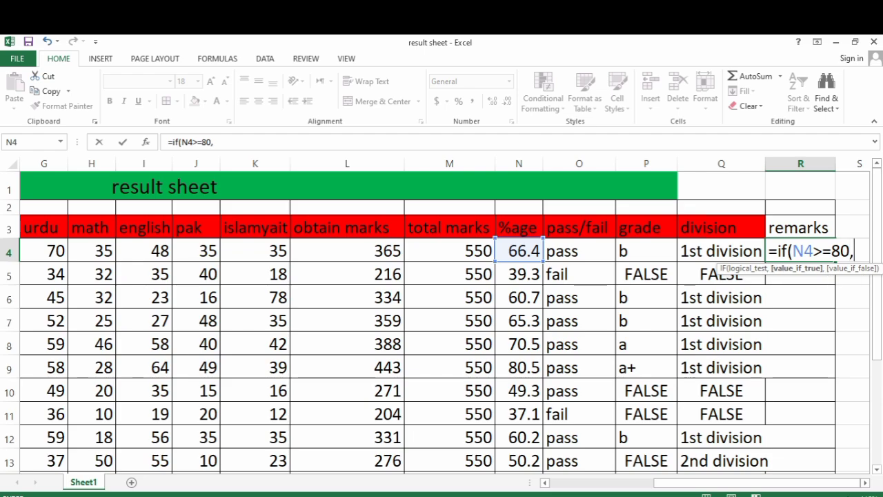
type("\"o")
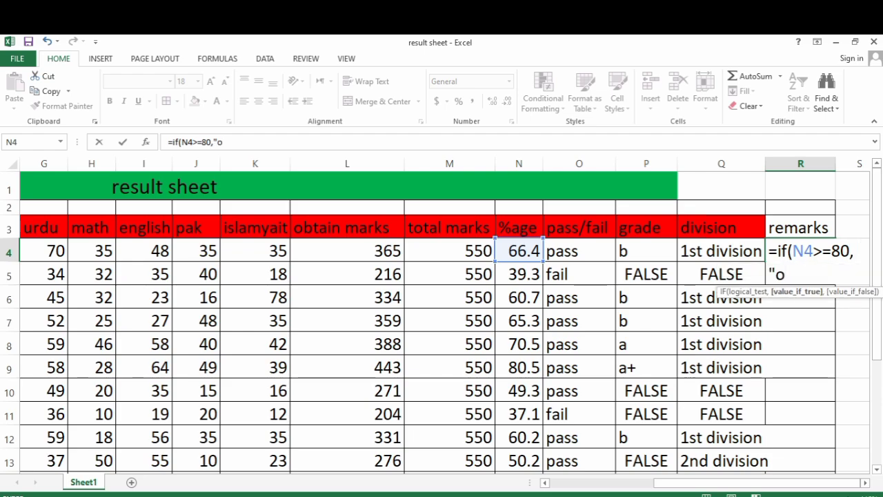
key("BackSpace")
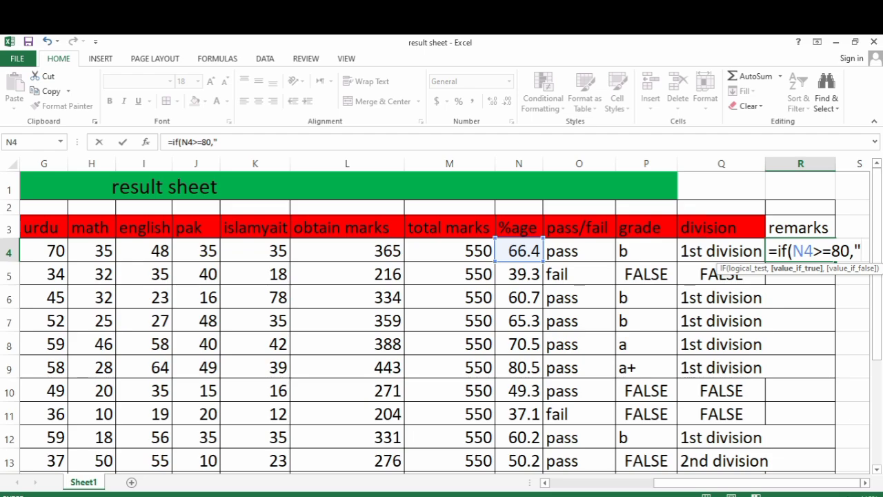
type("out")
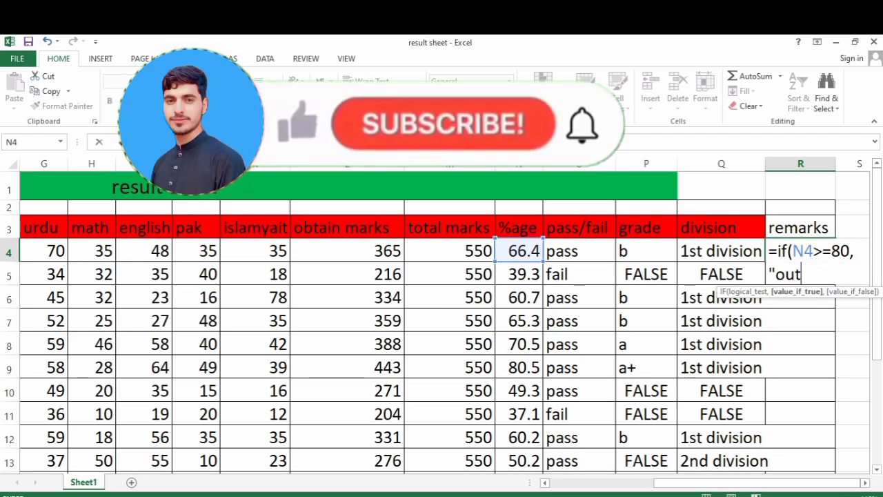
type("standing")
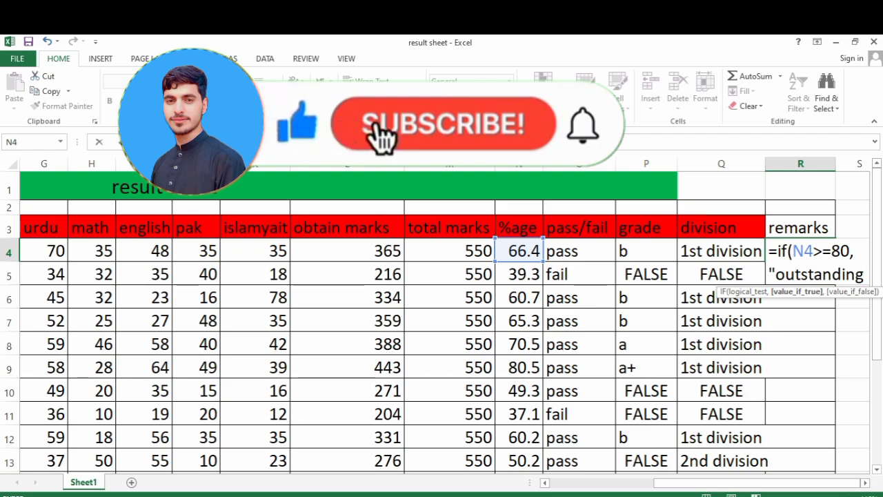
type("\"")
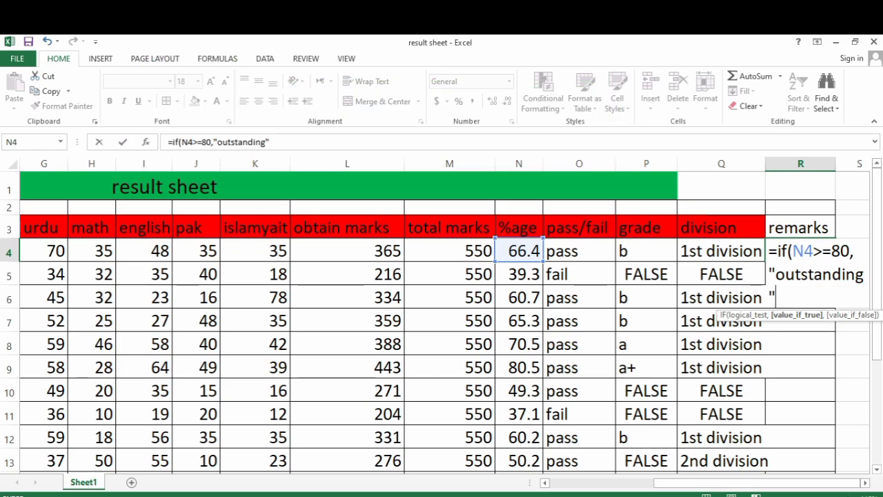
type(",")
type("if(N4")
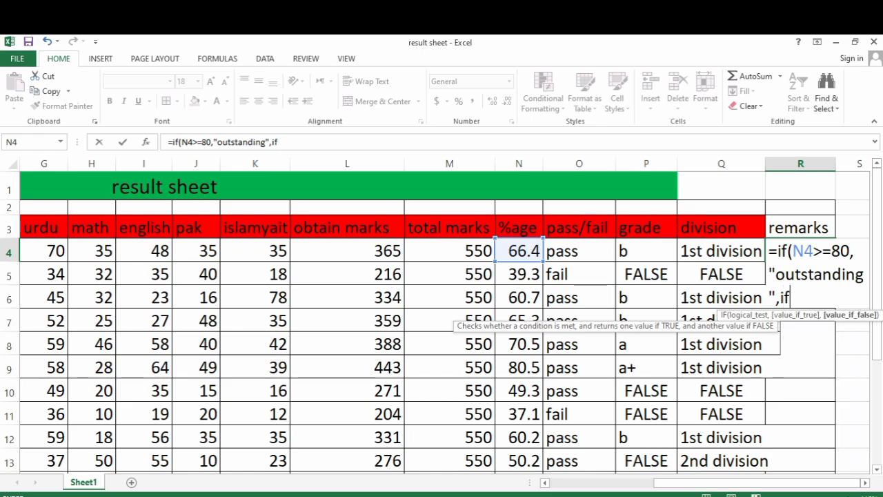
Finish R4's nested IF with N4>=70 giving "excellent " and close the brackets
key("BackSpace")
key("BackSpace")
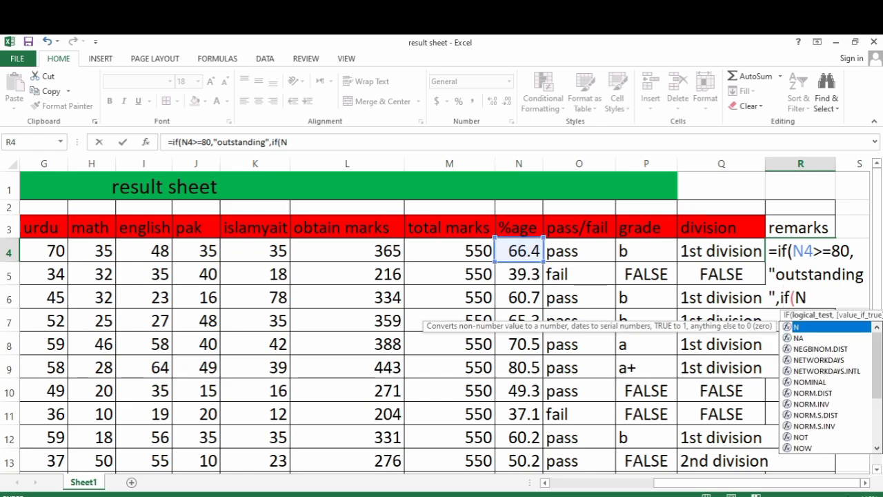
left_click(518, 251)
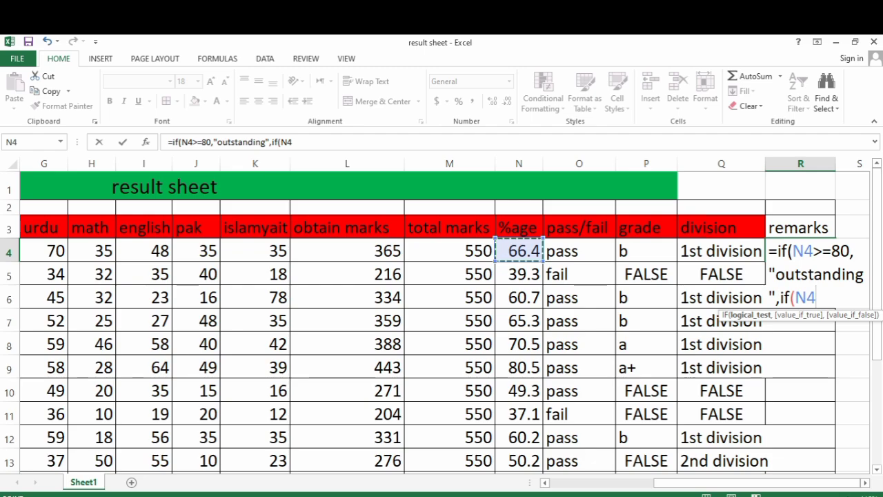
type(">=")
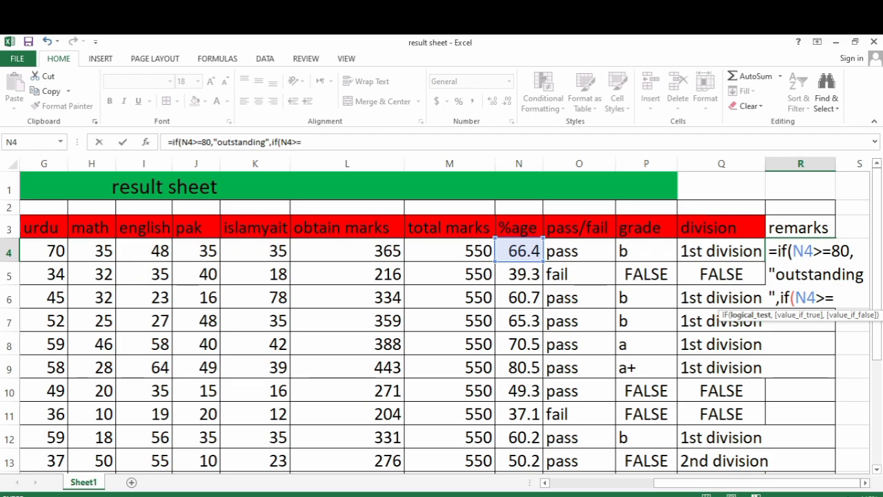
type("70")
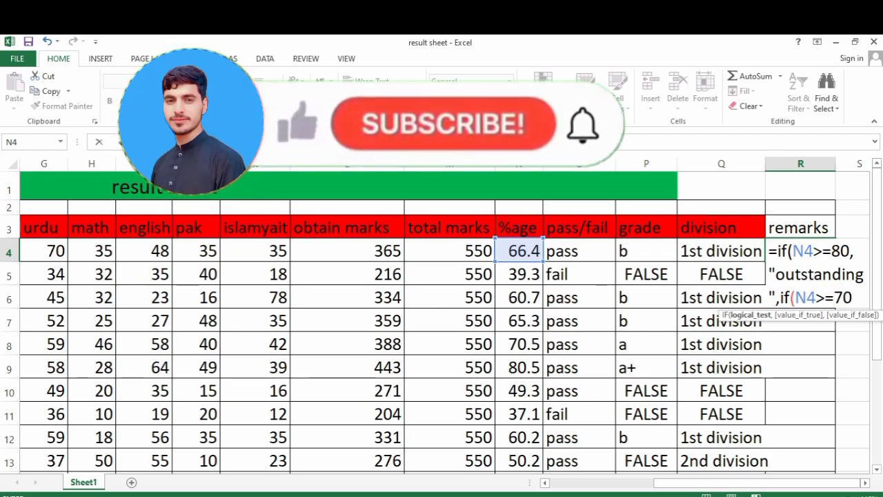
type(",")
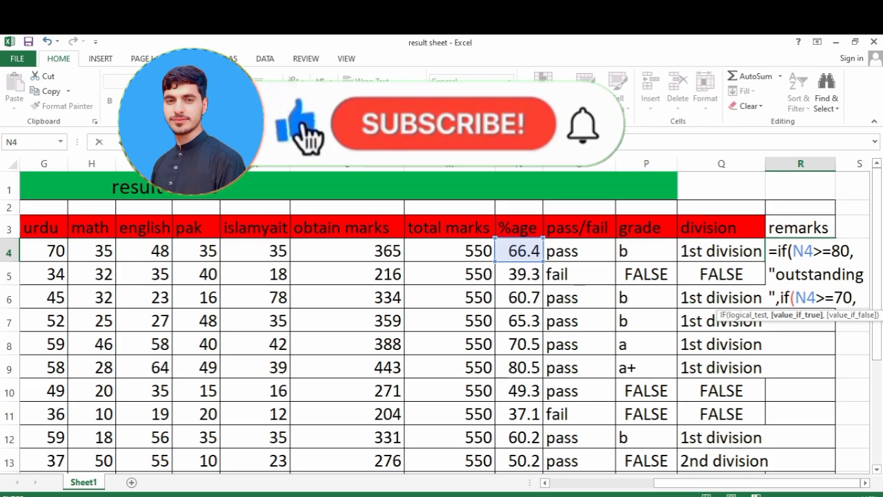
type("\"")
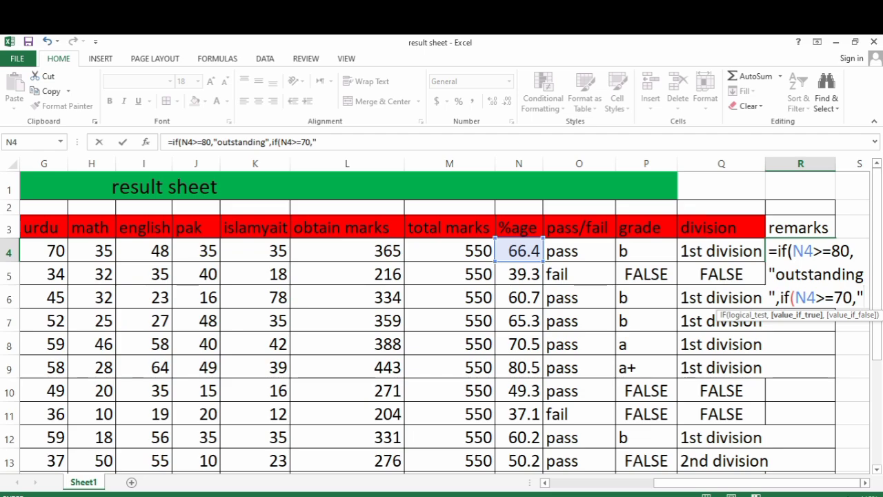
type("excell")
type("ent")
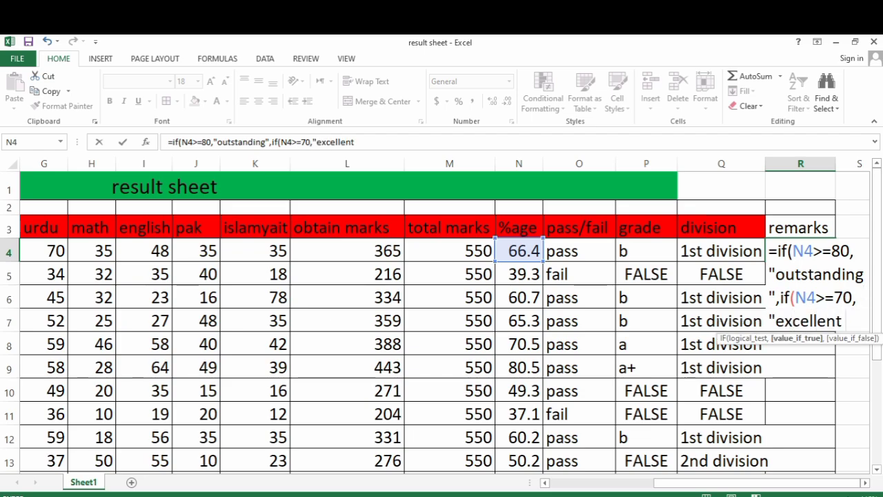
type(" \"")
type(")")
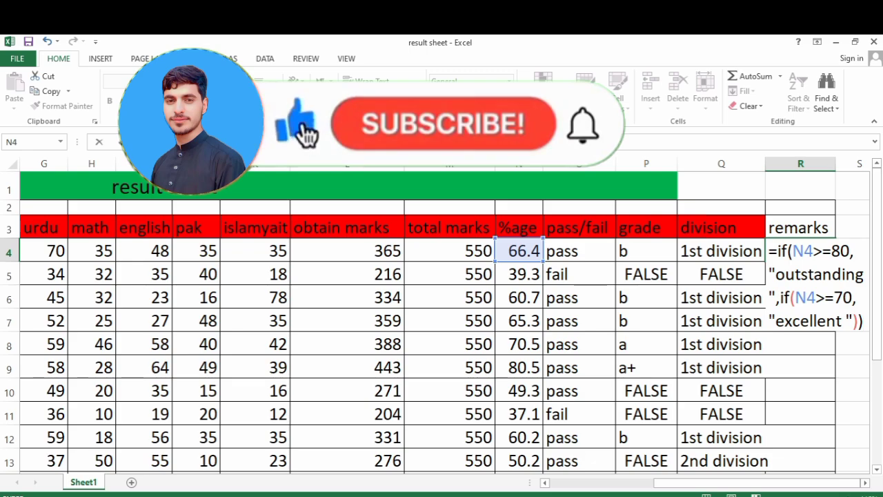
Commit R4's remarks formula and copy it down column R to row 13
key("ctrl+Return")
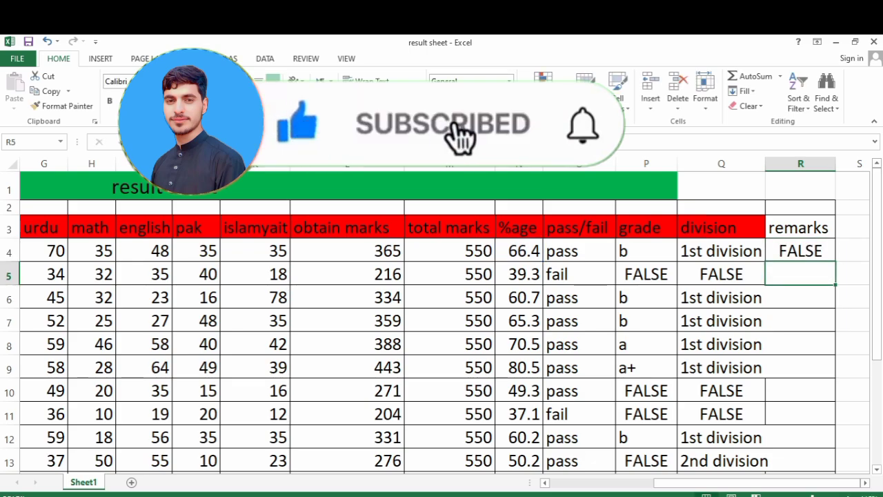
left_click(801, 251)
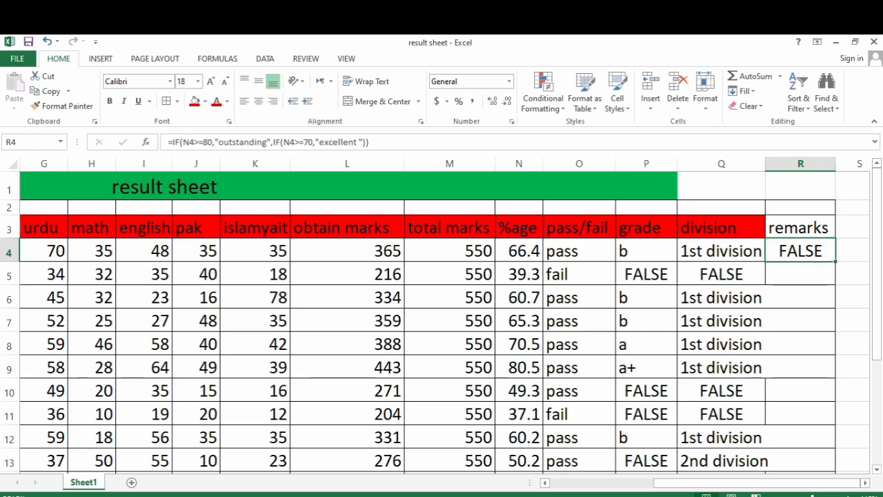
left_click_drag(835, 261, 835, 378)
left_click(801, 440)
scroll(442, 318, "up", 2)
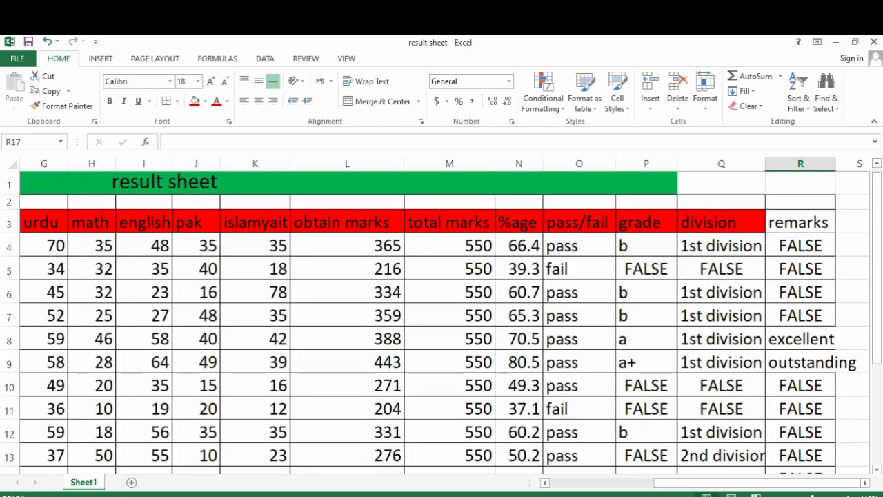